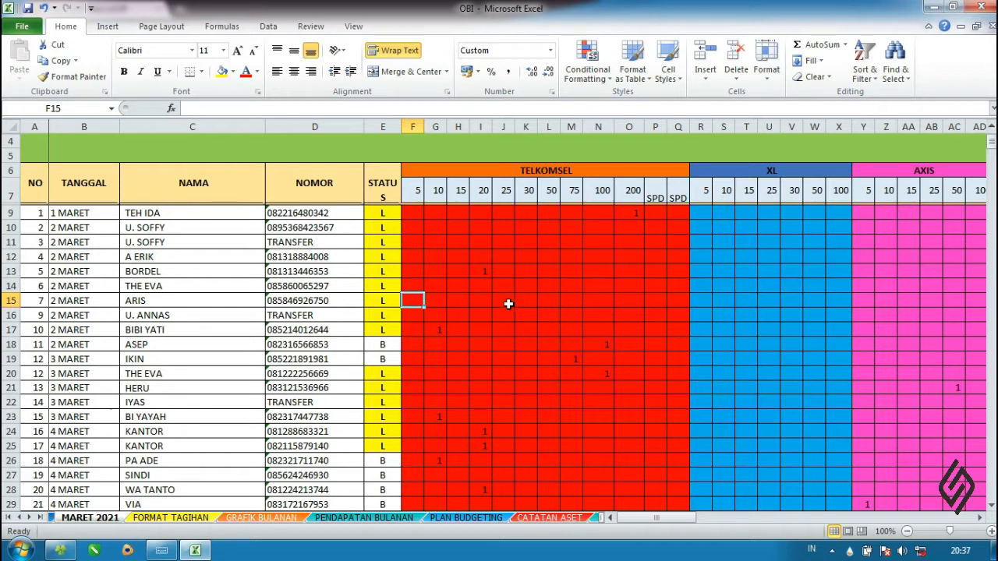
click(508, 288)
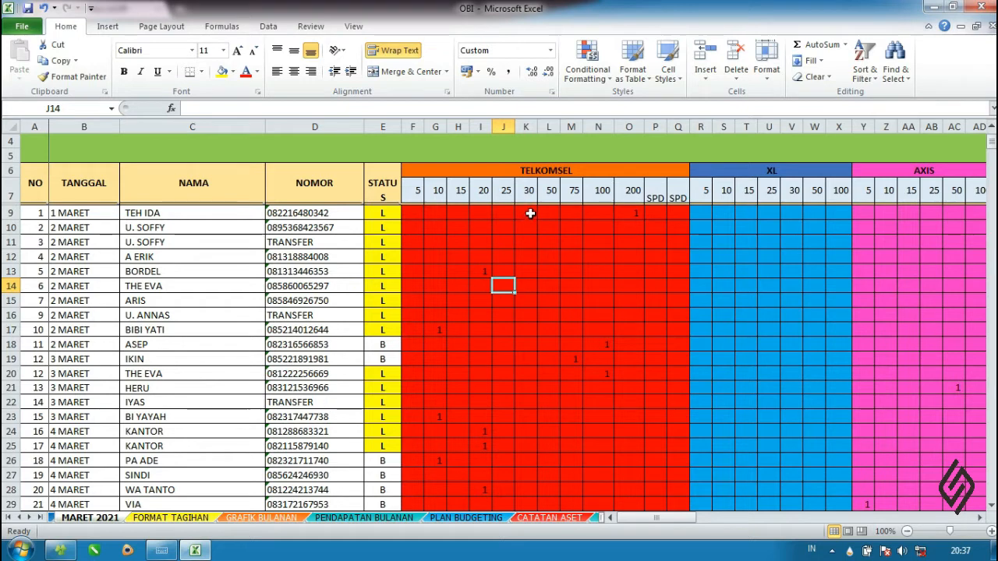
click(594, 296)
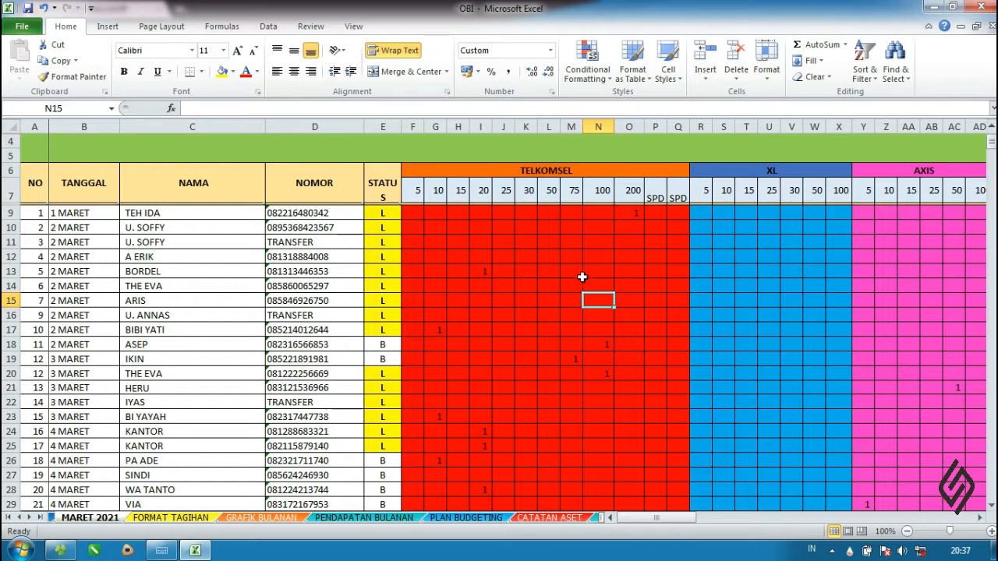
click(505, 273)
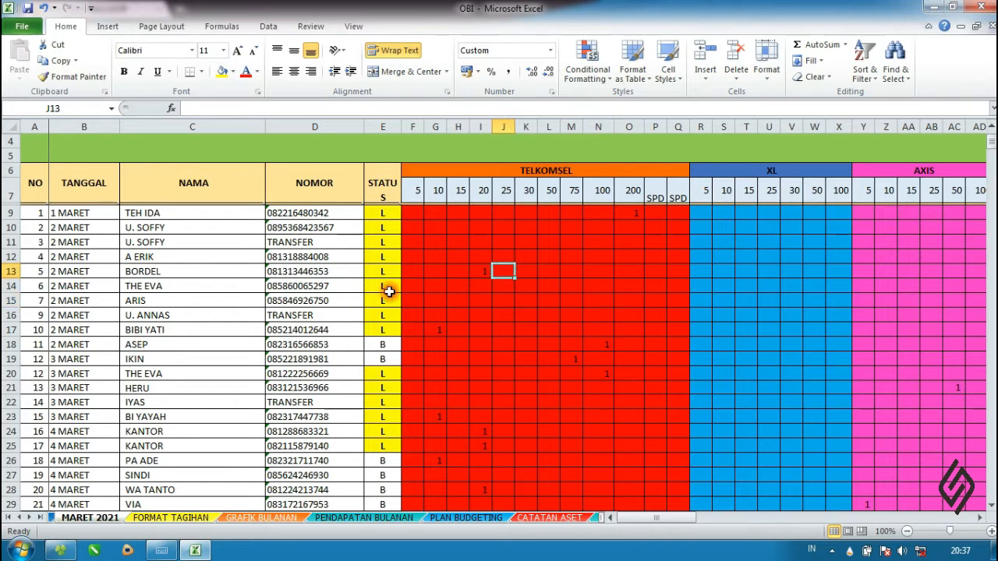
click(505, 384)
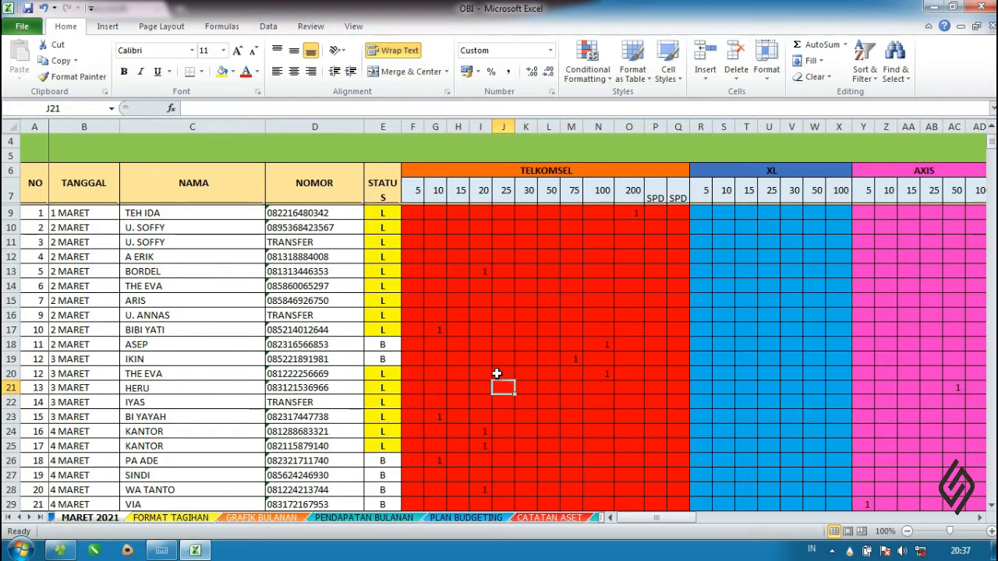
click(674, 283)
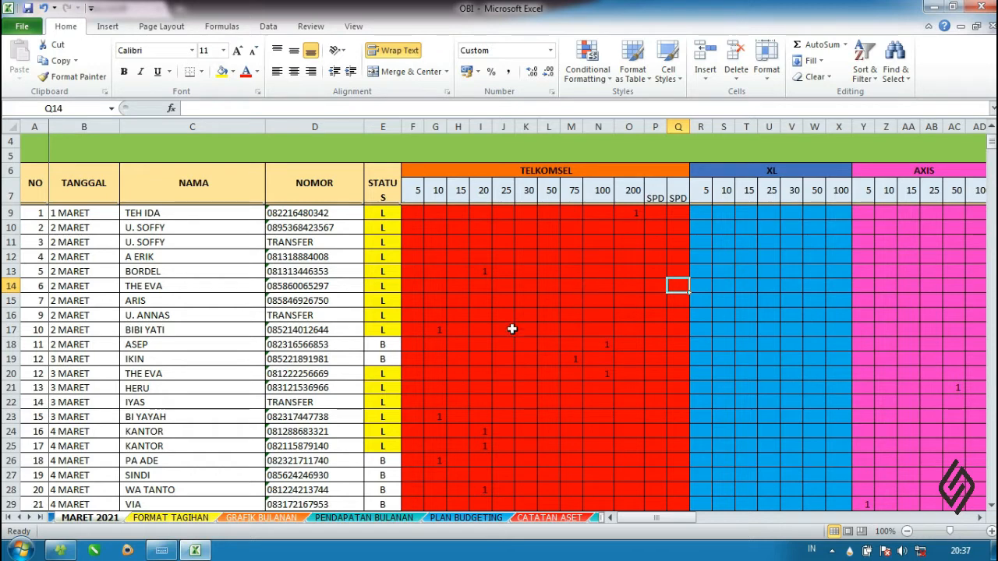
Review the NO, TANGGAL, NAMA, NOMOR and STATUS columns of the MARET 2021 sheet.
click(167, 358)
click(36, 178)
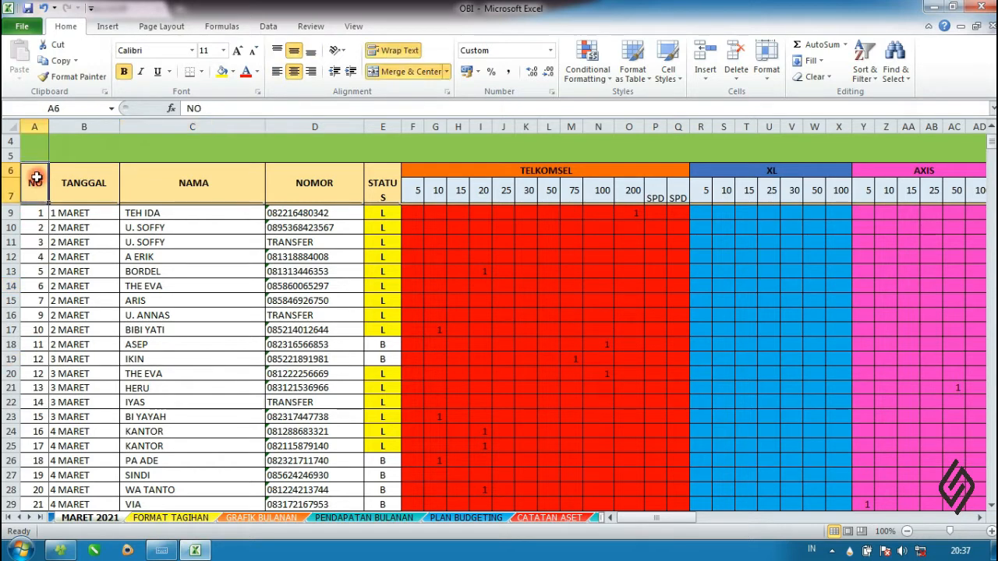
click(77, 184)
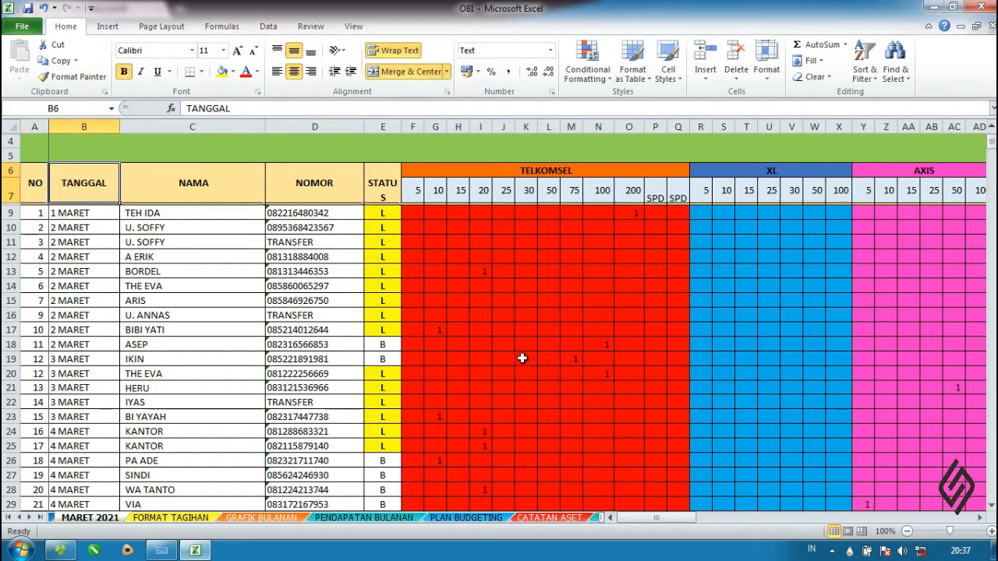
click(207, 194)
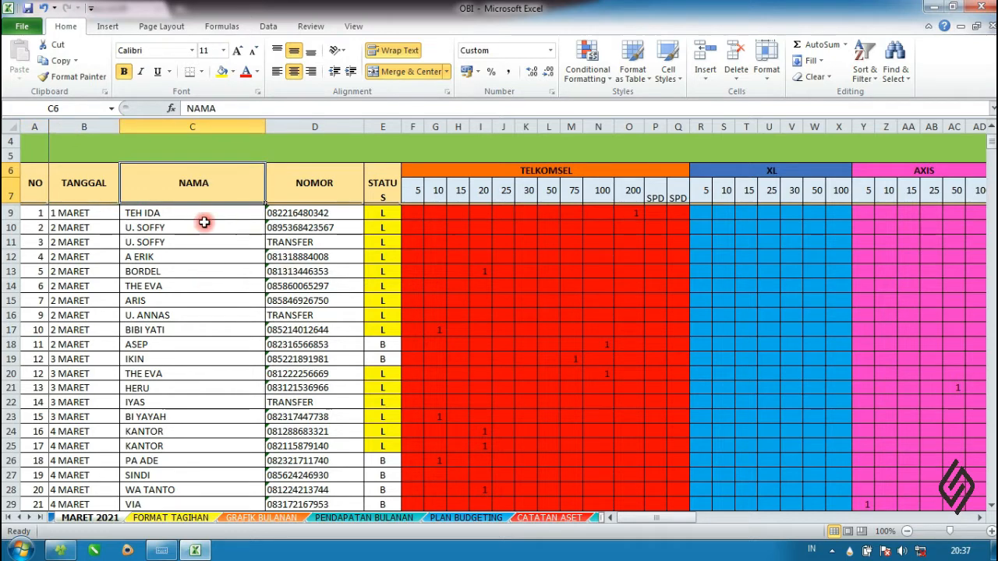
drag(202, 216, 223, 279)
click(310, 214)
click(314, 185)
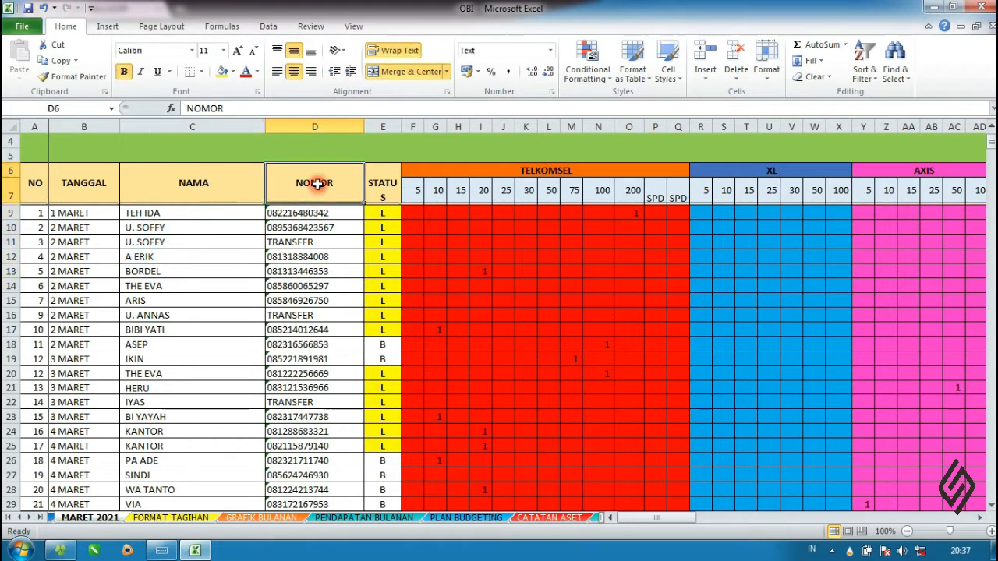
click(388, 202)
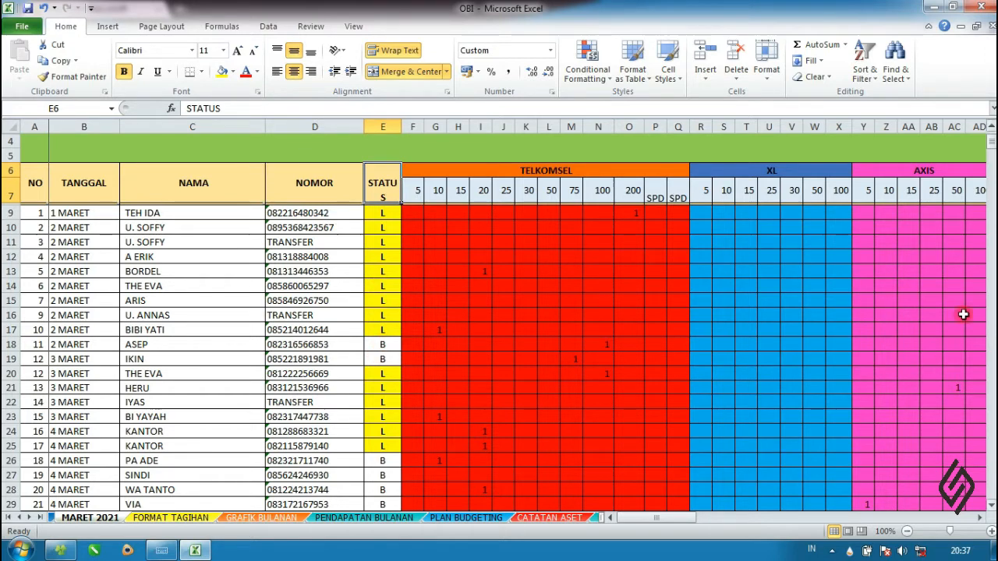
Examine the TELKOMSEL column group and its denomination columns, starting with 5 and 10.
click(627, 256)
click(570, 174)
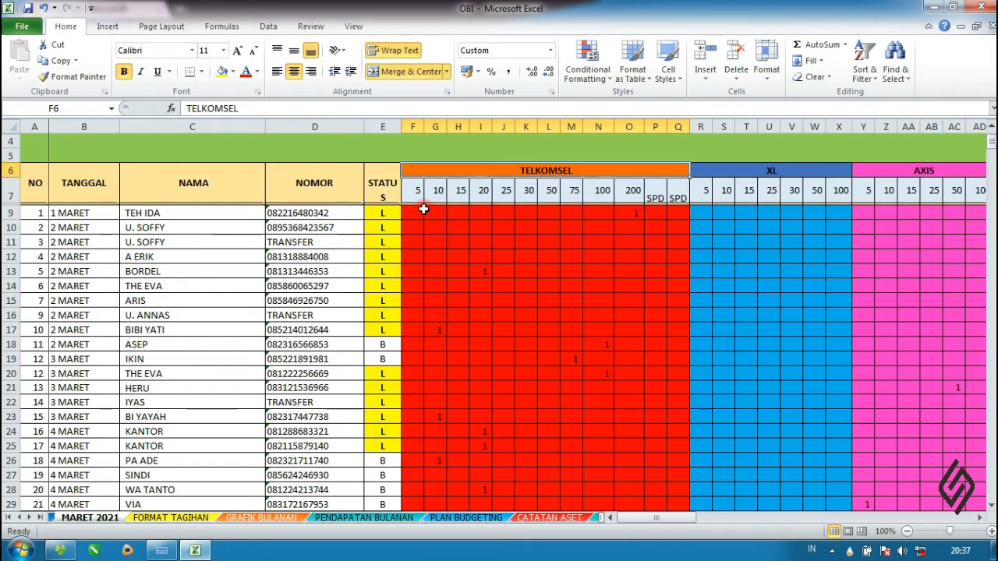
click(412, 287)
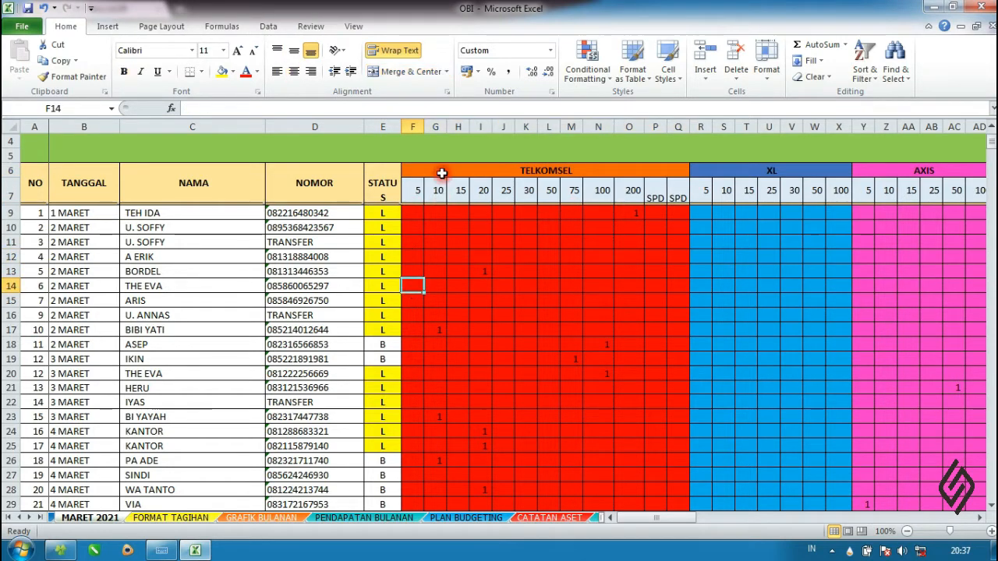
click(437, 196)
click(439, 287)
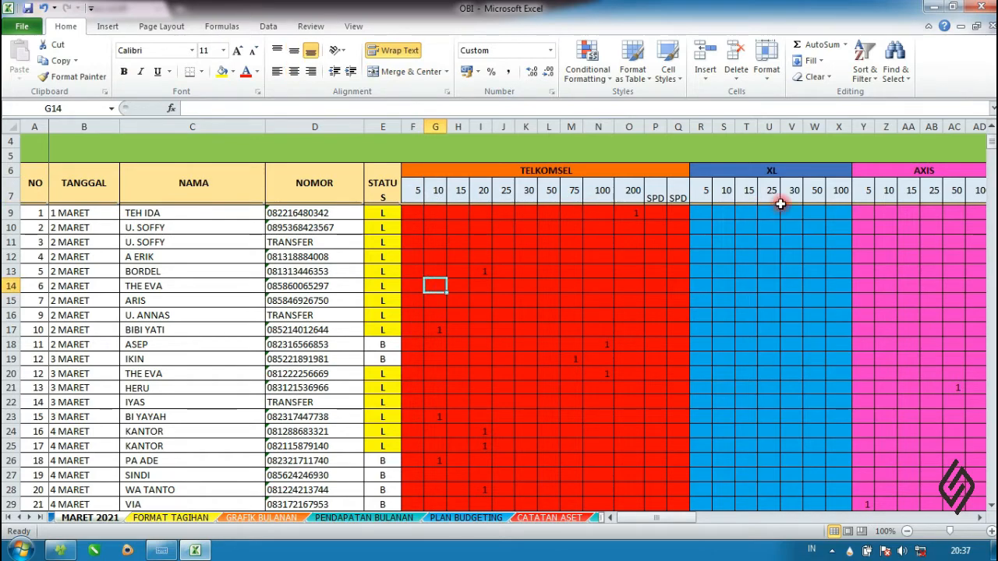
mouse_move(668, 517)
mouse_down()
mouse_move(744, 510)
mouse_move(663, 512)
mouse_up()
click(524, 346)
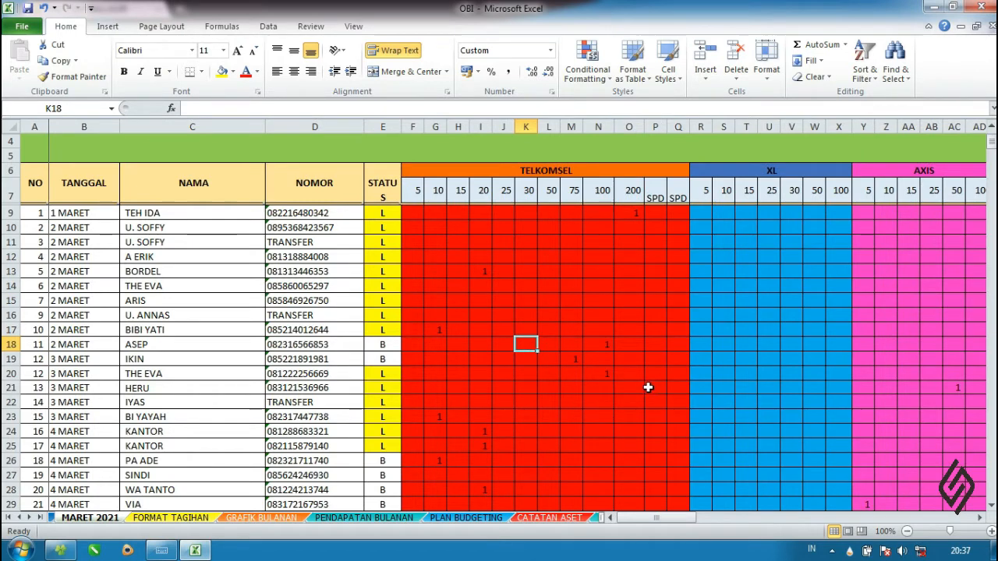
Check today's date in the system calendar and enter the customer's name in the NAMA column of the 30 MARET row.
click(960, 551)
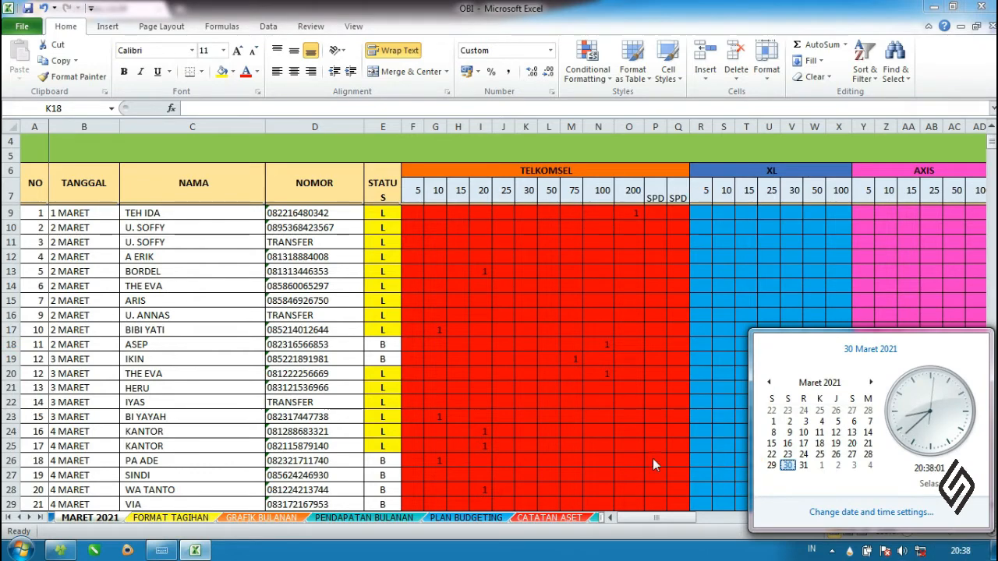
click(542, 417)
scroll(249, 397, down, 20)
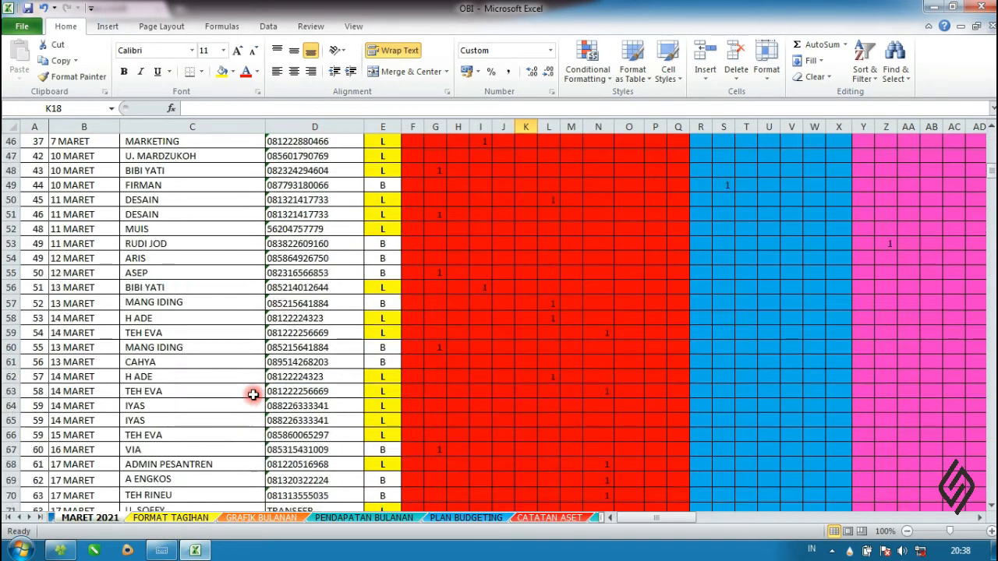
scroll(250, 396, down, 1)
click(95, 244)
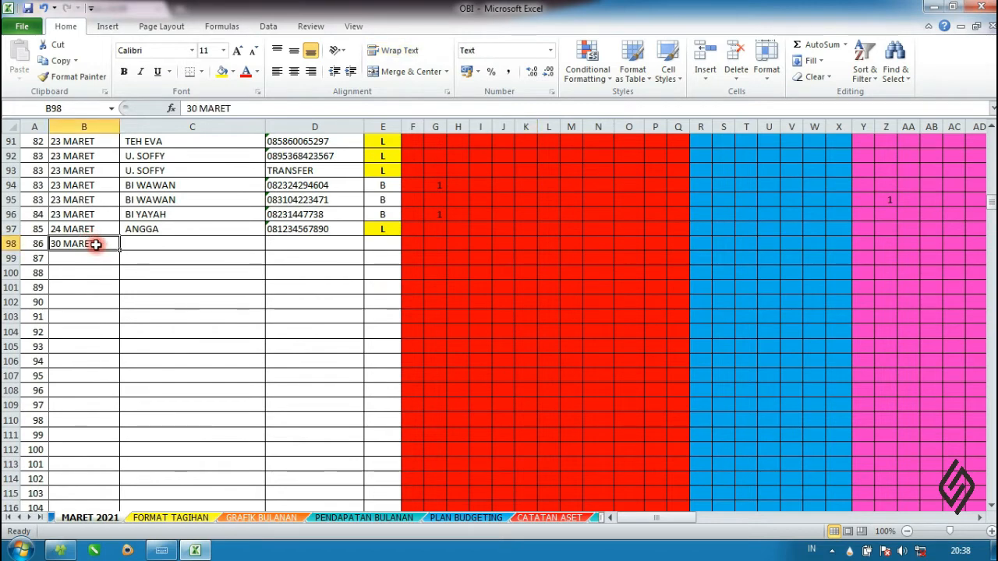
click(144, 242)
text(R)
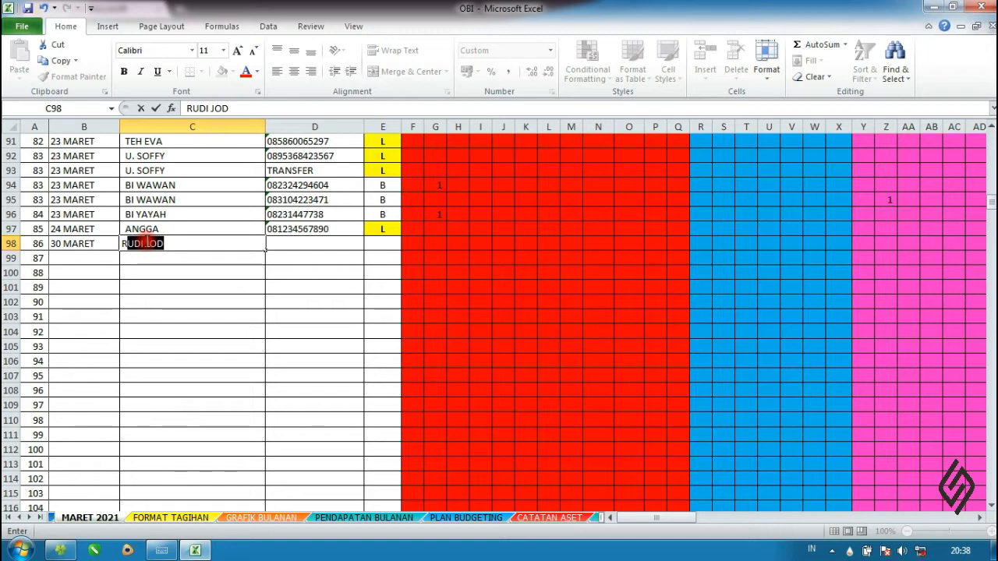
text(IAS)
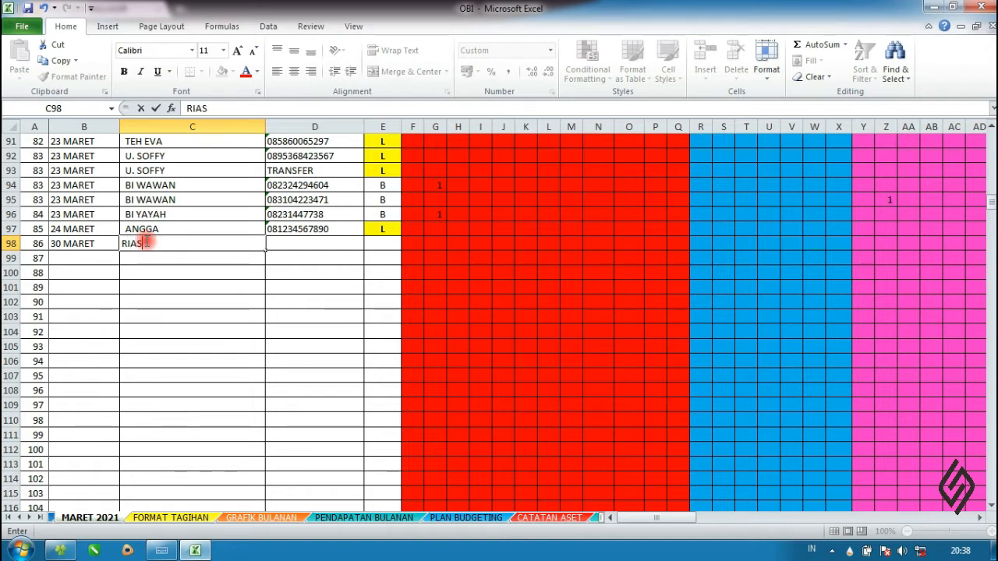
Copy the phone number from the row above into the NOMOR cell of the 30 MARET row and change its last two digits.
click(316, 241)
click(316, 230)
key(ctrl+c)
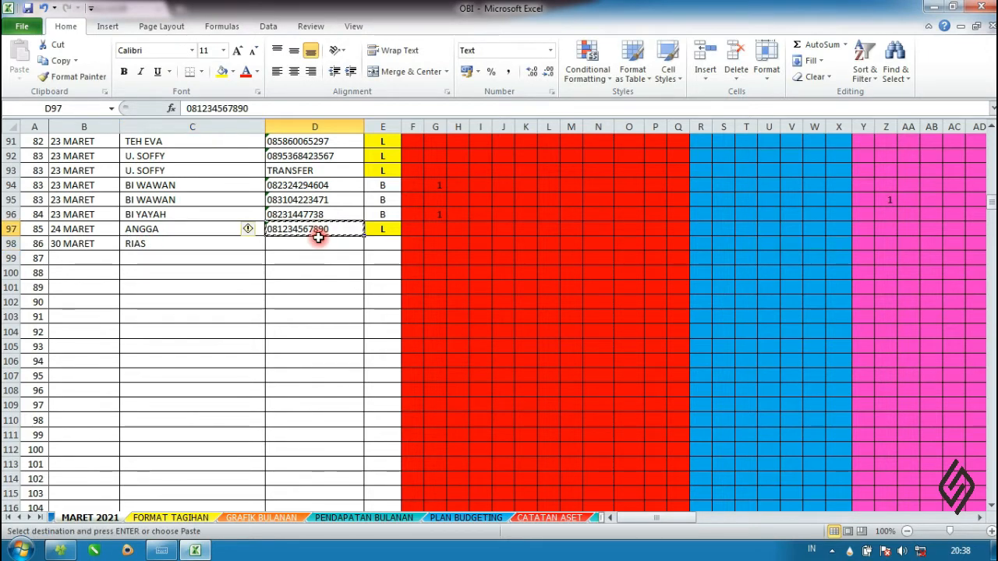
click(318, 244)
key(ctrl+v)
double_click(318, 243)
key(BackSpace)
key(BackSpace)
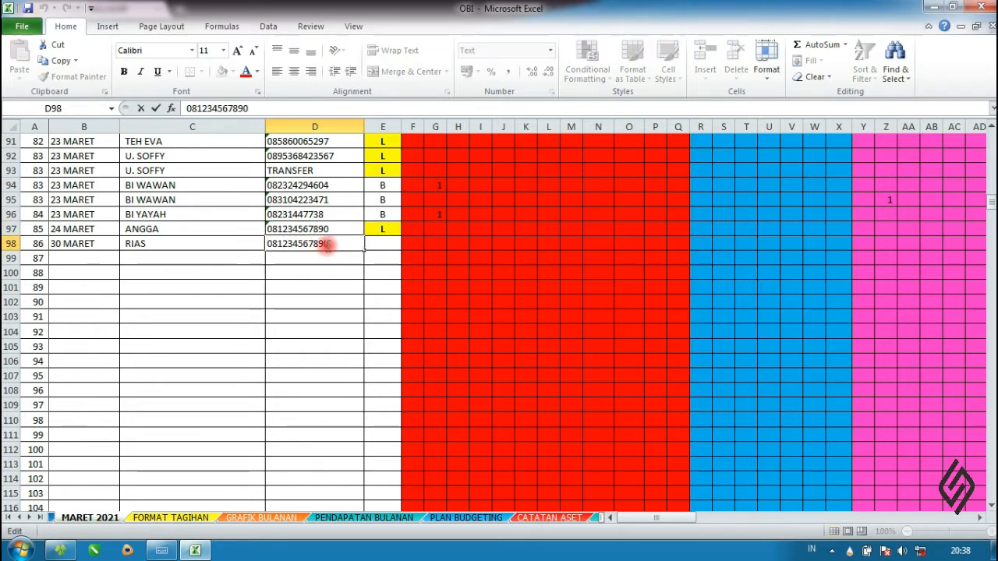
text(88)
click(313, 300)
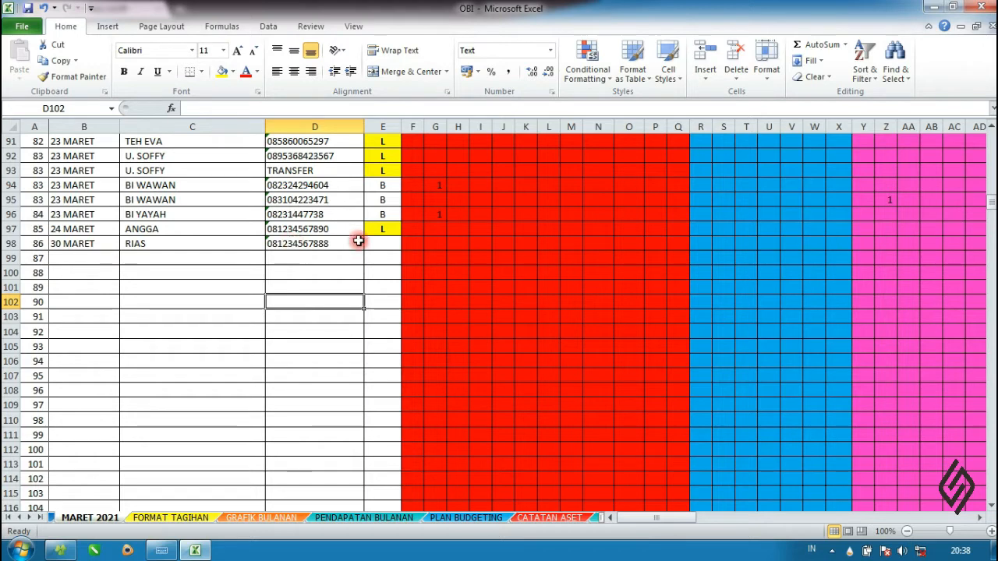
click(383, 243)
drag(84, 245, 380, 243)
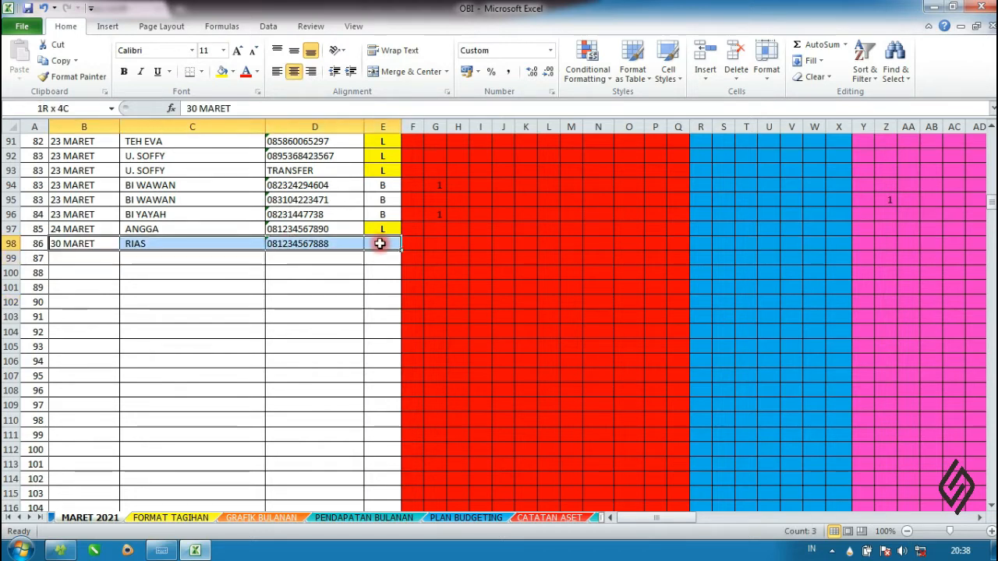
click(96, 247)
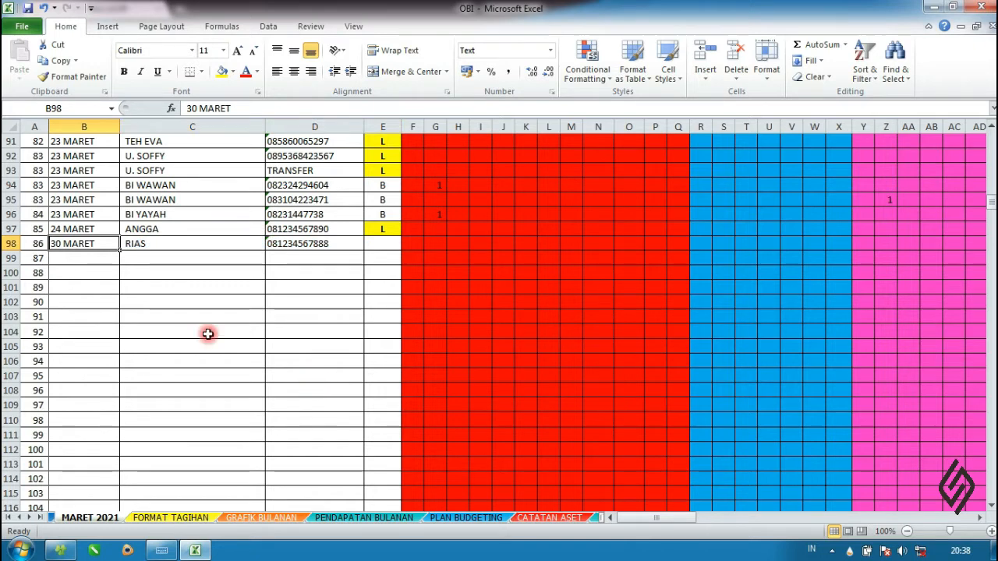
drag(156, 200, 205, 241)
drag(329, 199, 330, 239)
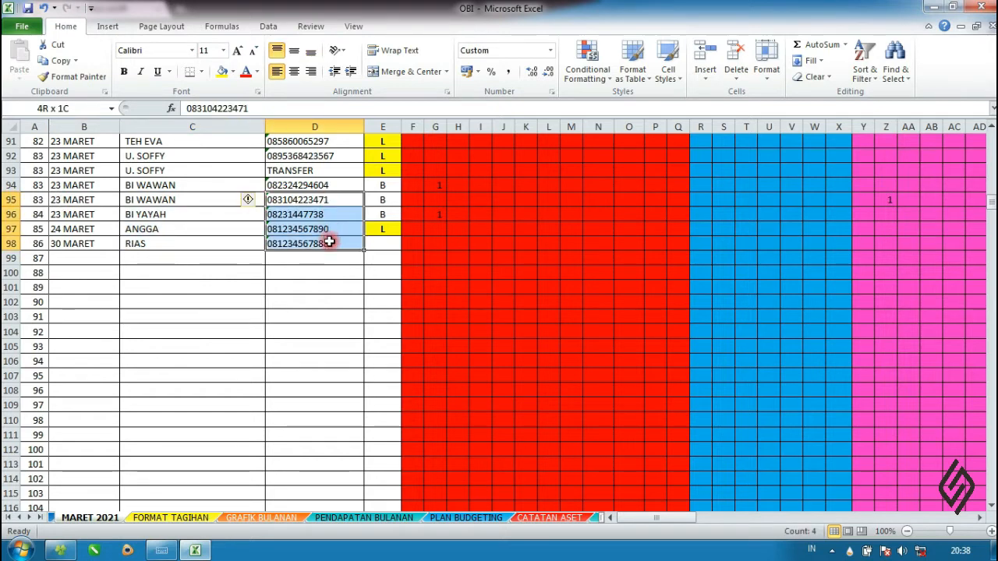
Enter B as the STATUS of the 30 MARET transaction and replace it with L.
click(383, 246)
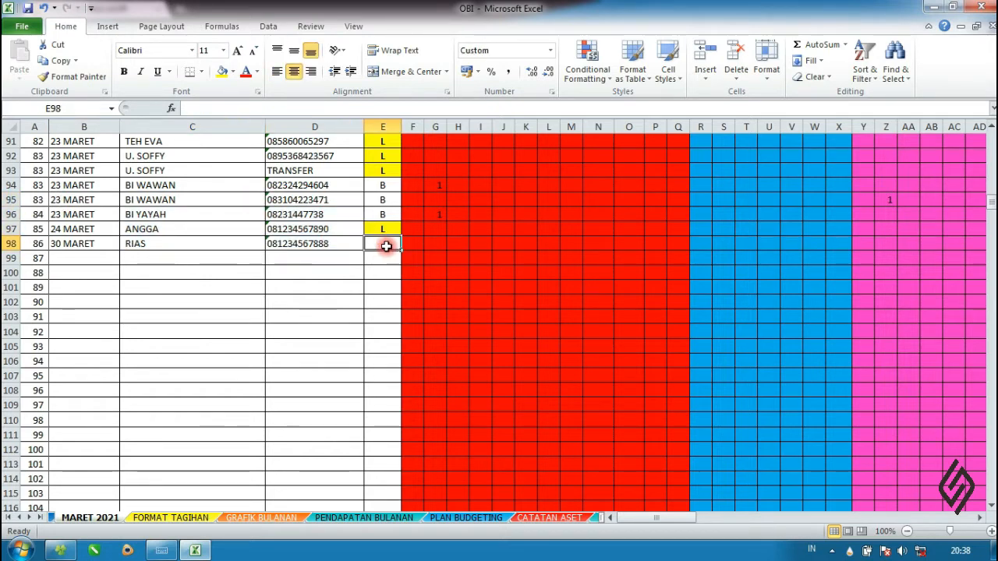
text(B)
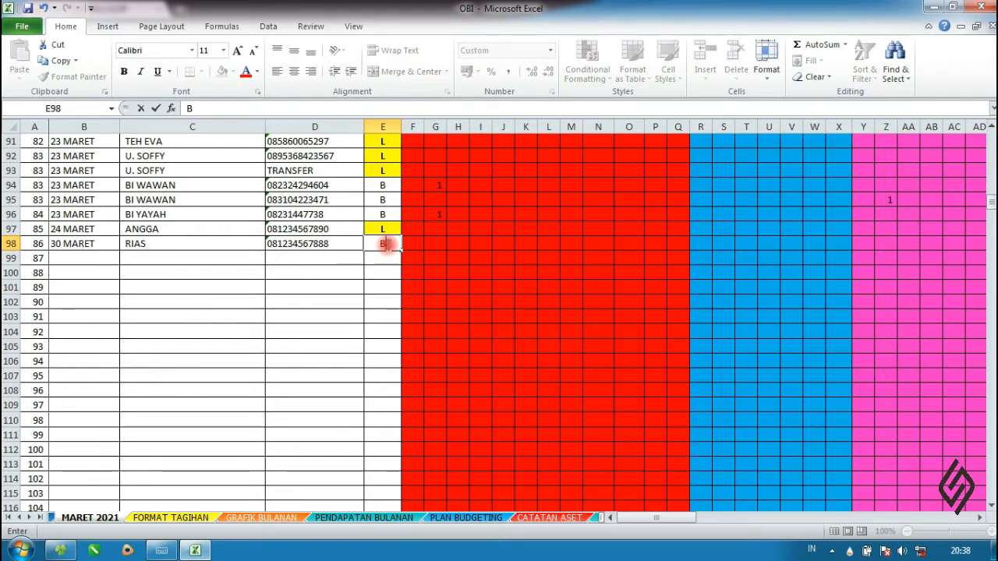
key(Escape)
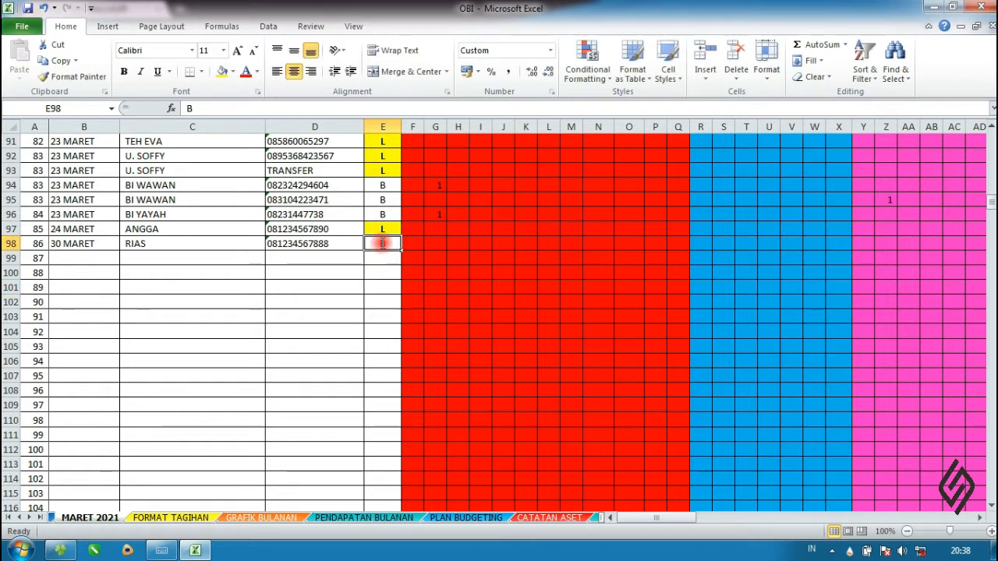
text(L)
click(510, 315)
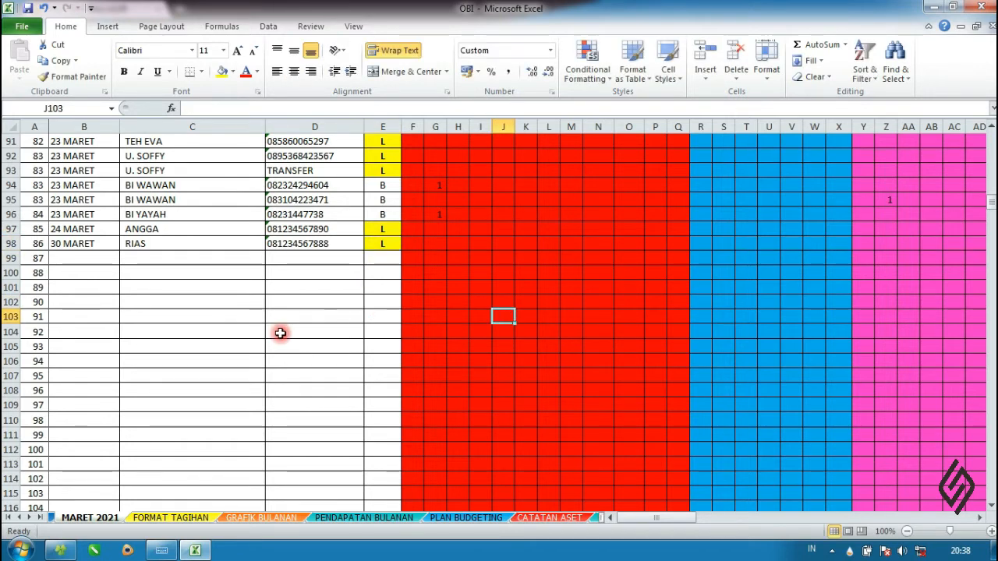
click(423, 244)
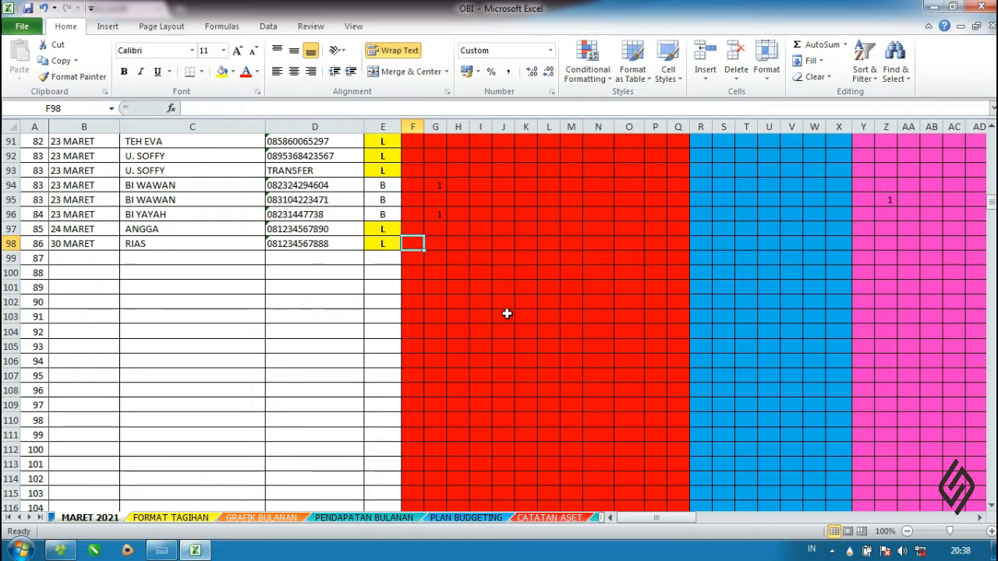
click(11, 243)
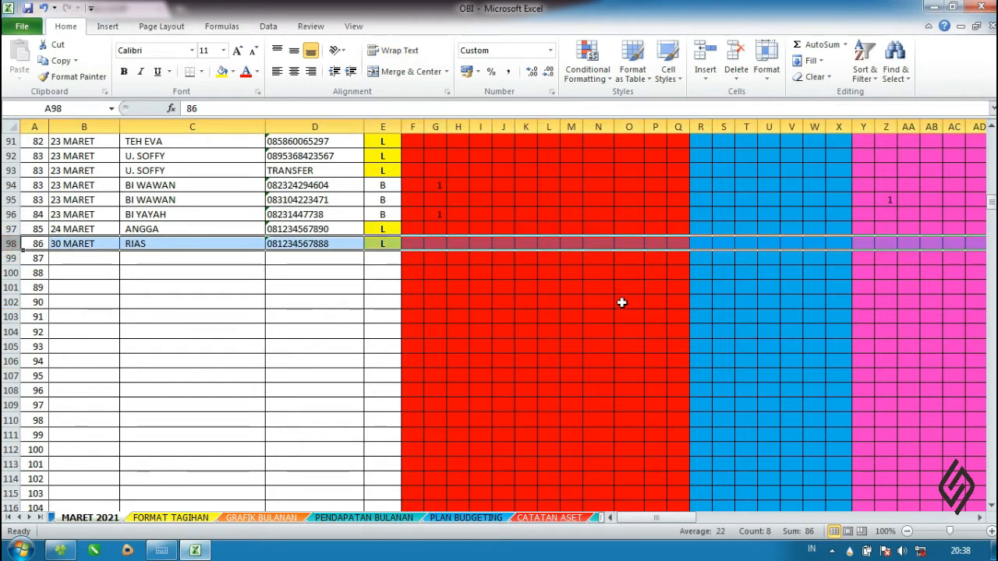
click(621, 301)
click(415, 243)
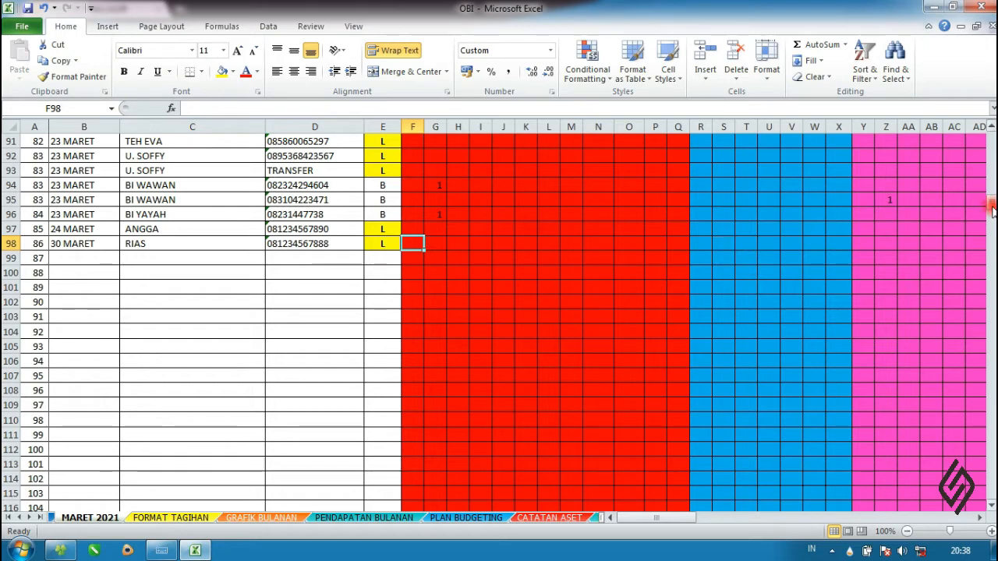
Enter 1 in the XL 10 denomination column of the 30 MARET transaction row.
drag(990, 199, 990, 140)
click(724, 126)
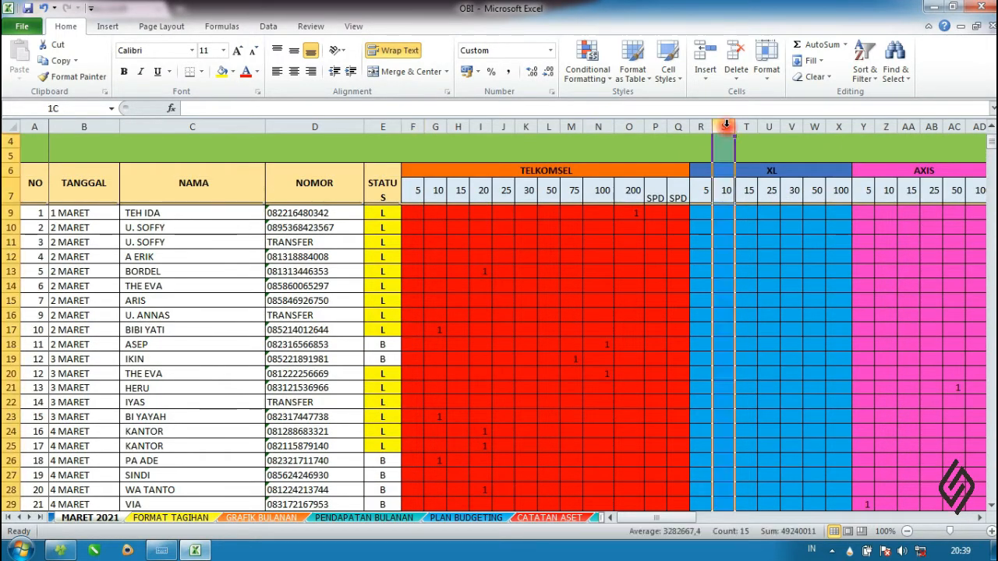
drag(991, 144, 991, 273)
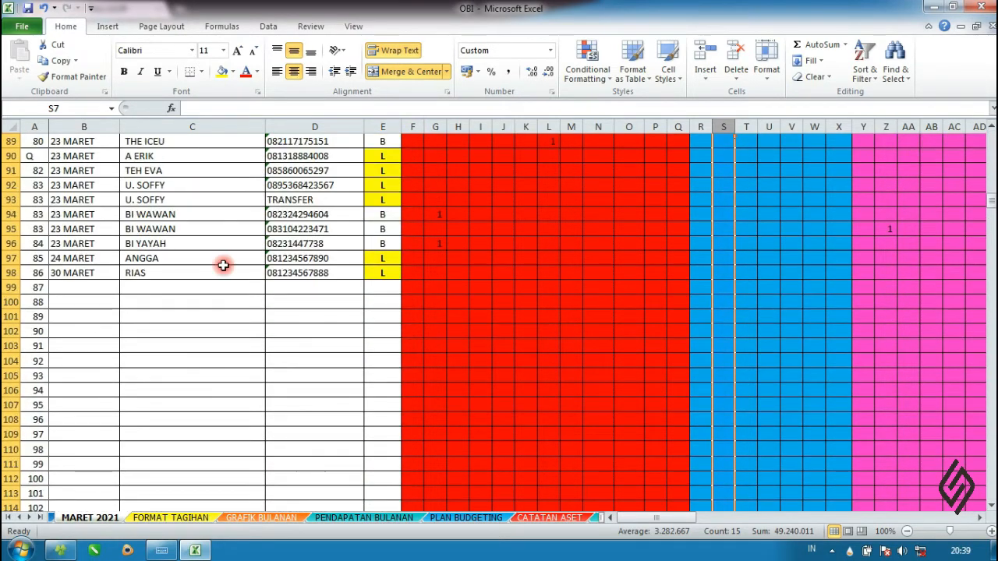
click(724, 271)
text(1)
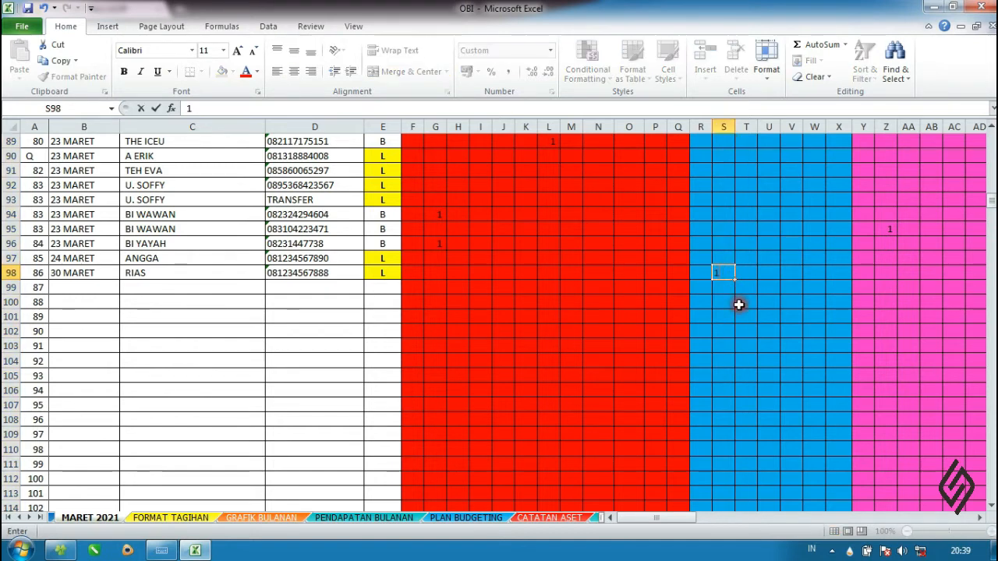
click(738, 318)
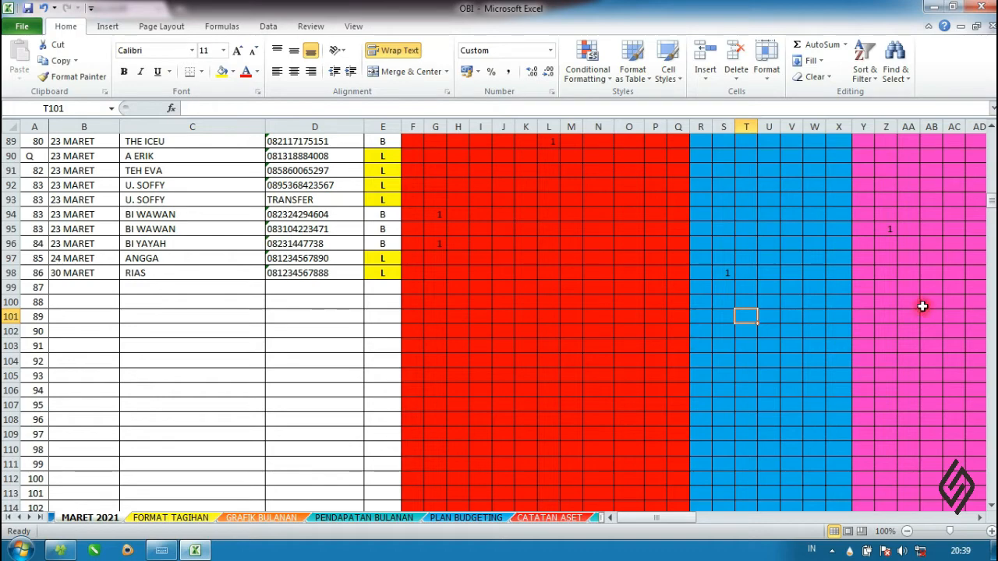
Look over the recorded March transactions and their denomination marks in the operator columns.
click(862, 302)
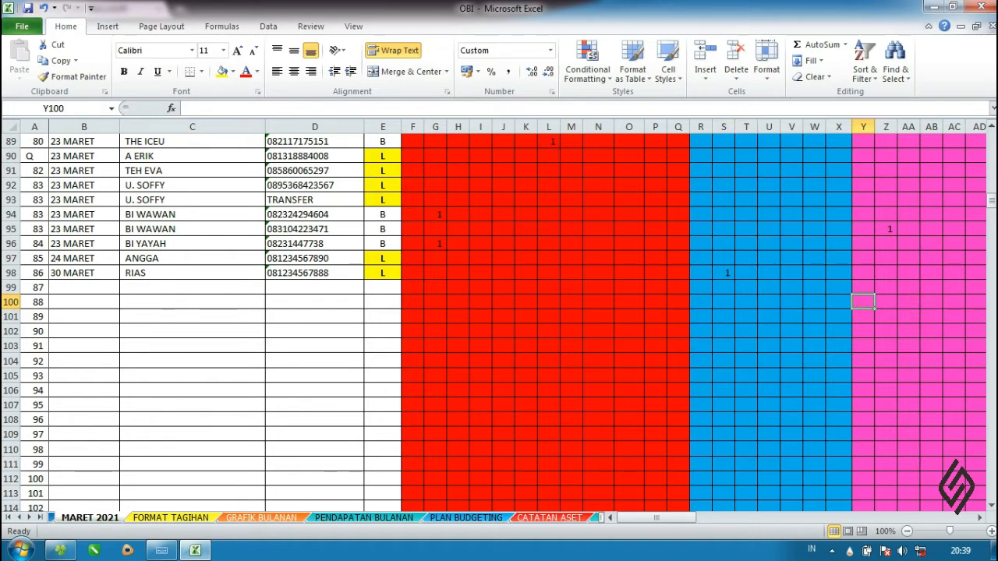
scroll(859, 312, up, 12)
scroll(859, 312, up, 17)
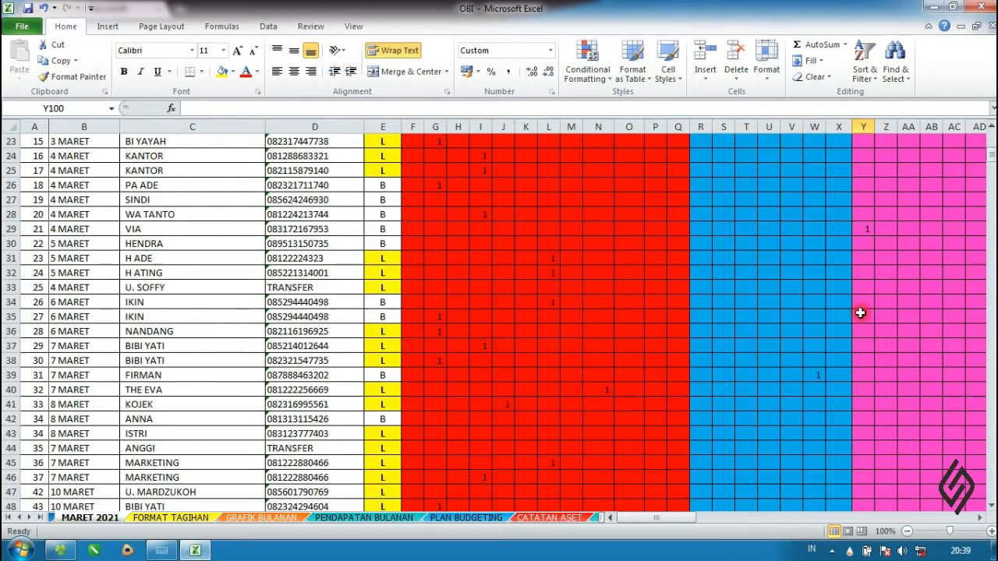
scroll(859, 313, down, 5)
scroll(860, 313, down, 20)
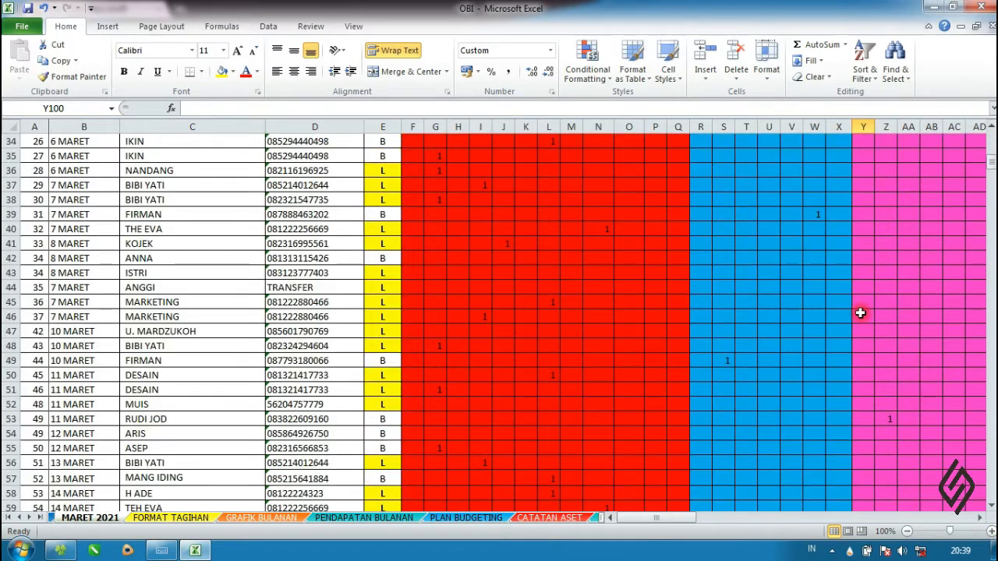
scroll(853, 312, down, 4)
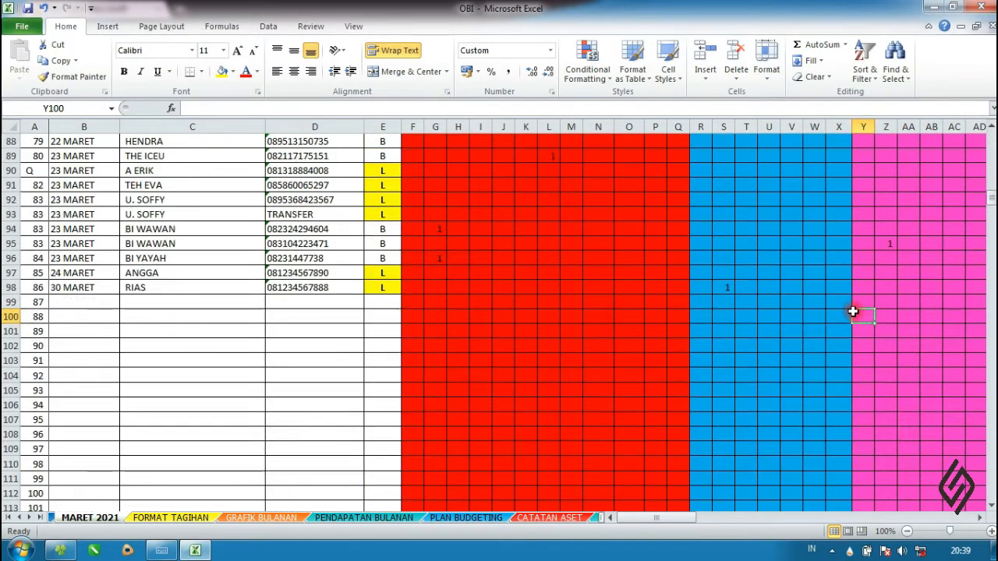
scroll(839, 311, up, 4)
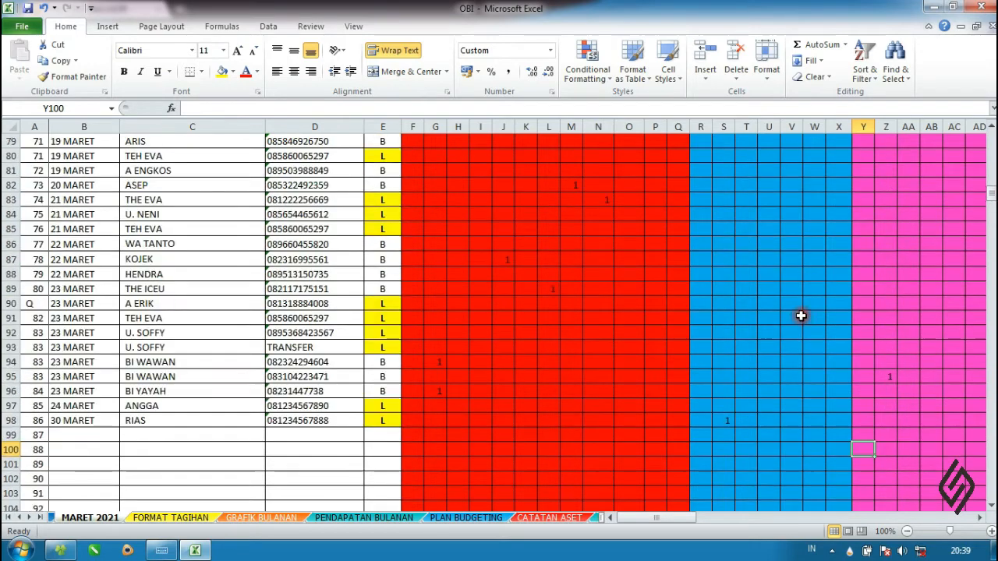
click(723, 333)
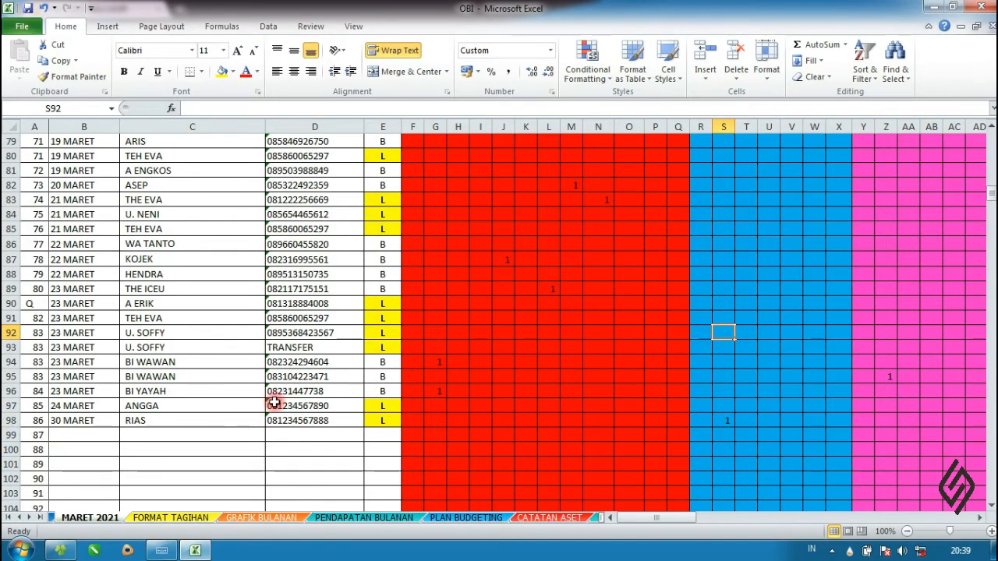
Examine the transaction amounts in column BH, including rows 61 and 52, and return to the customer columns.
scroll(277, 399, up, 9)
drag(653, 518, 767, 517)
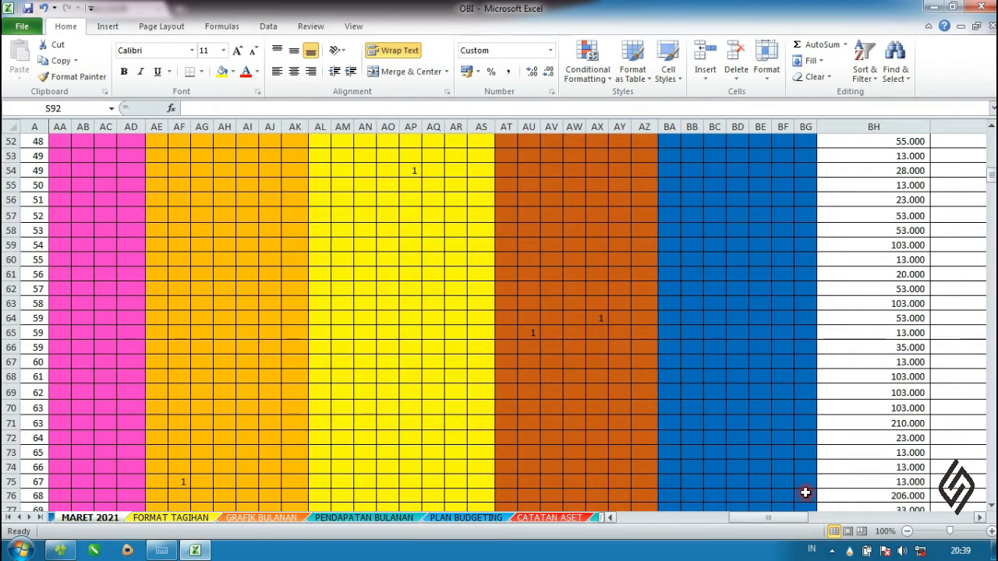
scroll(924, 405, up, 2)
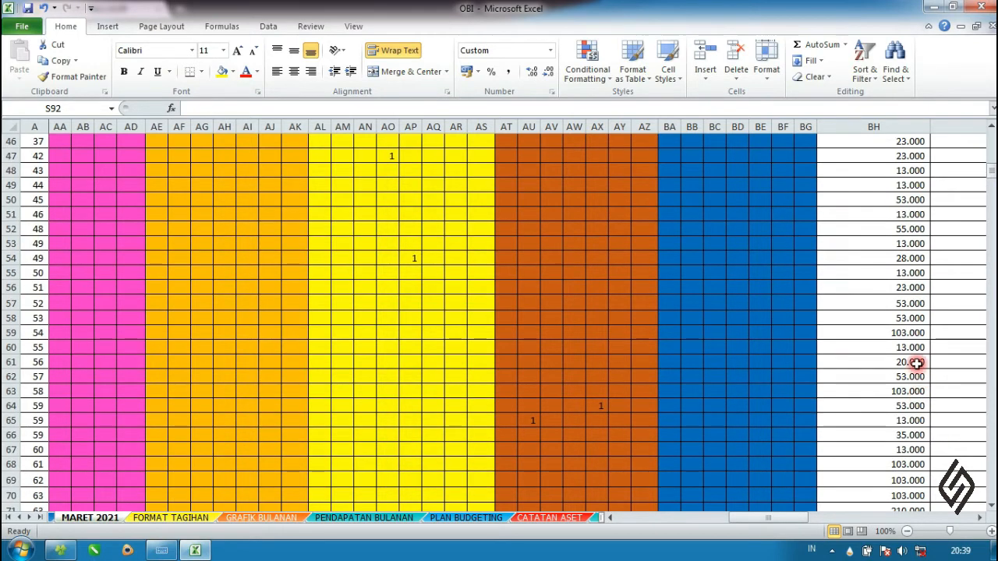
click(916, 362)
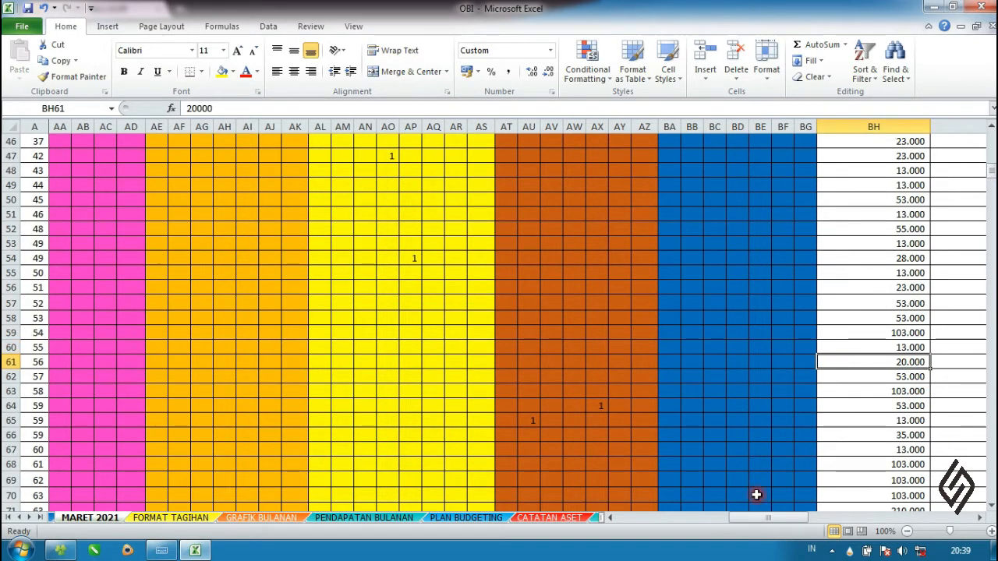
click(902, 230)
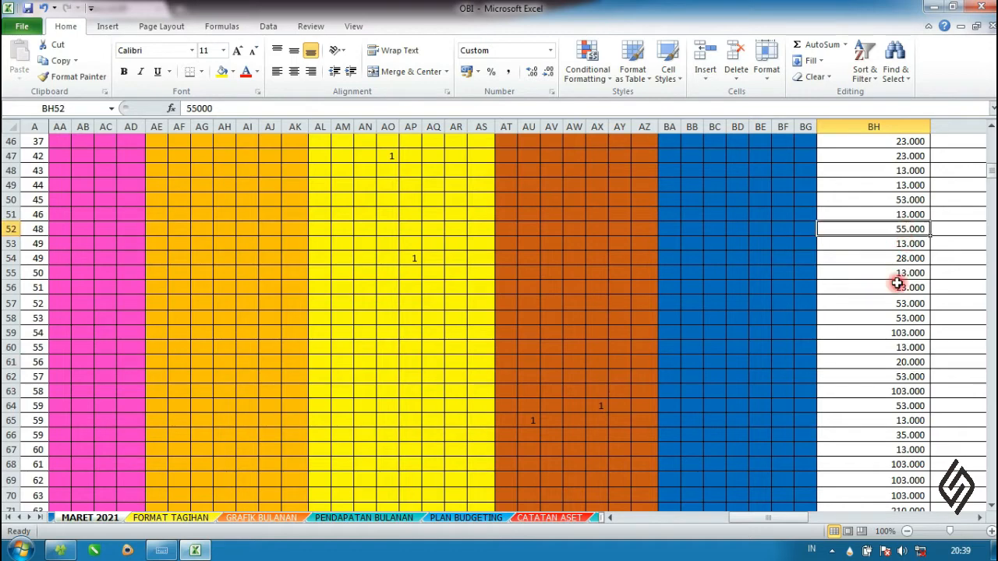
click(789, 518)
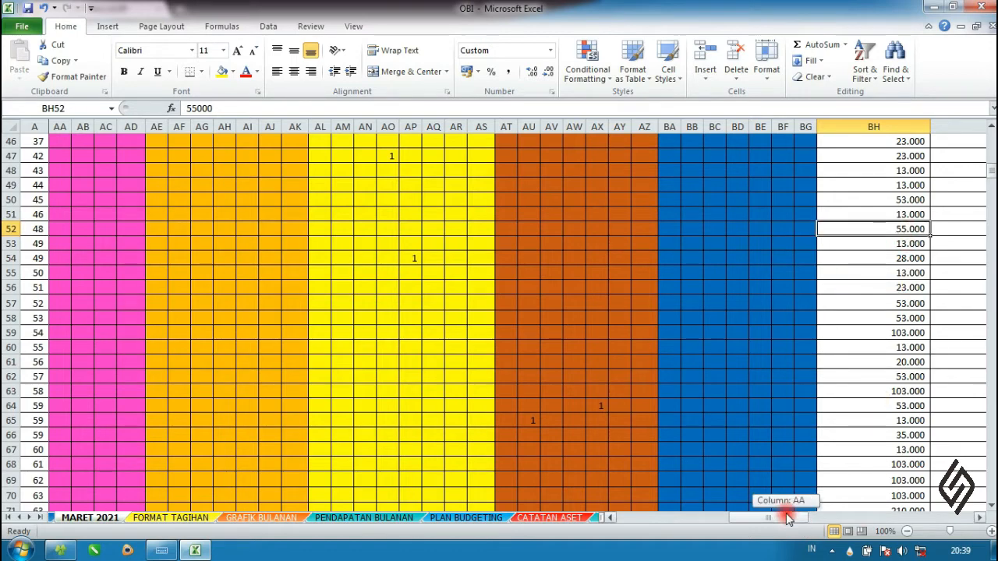
drag(786, 518, 756, 518)
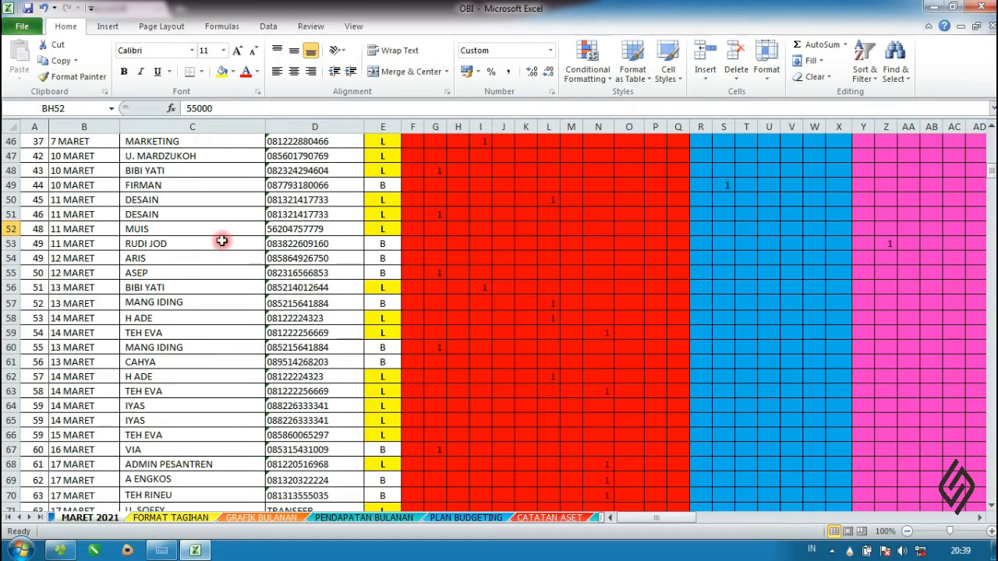
mouse_move(670, 519)
mouse_down()
mouse_move(766, 519)
mouse_move(670, 520)
mouse_up()
Examine the header rows of the sheet, covering TANGGAL, NAMA, NOMOR, STATUS and the TELKOMSEL group.
click(504, 330)
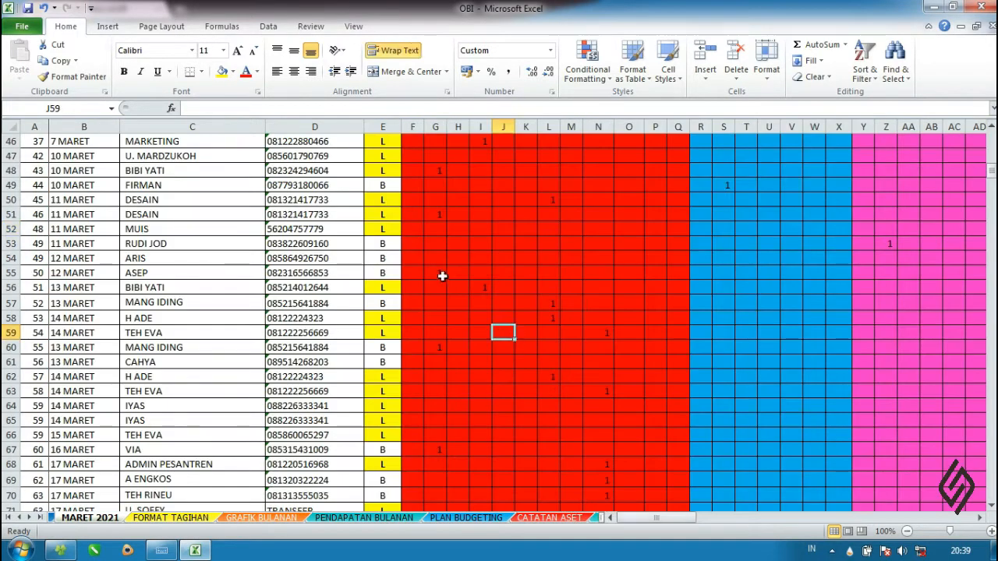
scroll(439, 268, up, 7)
scroll(438, 267, up, 3)
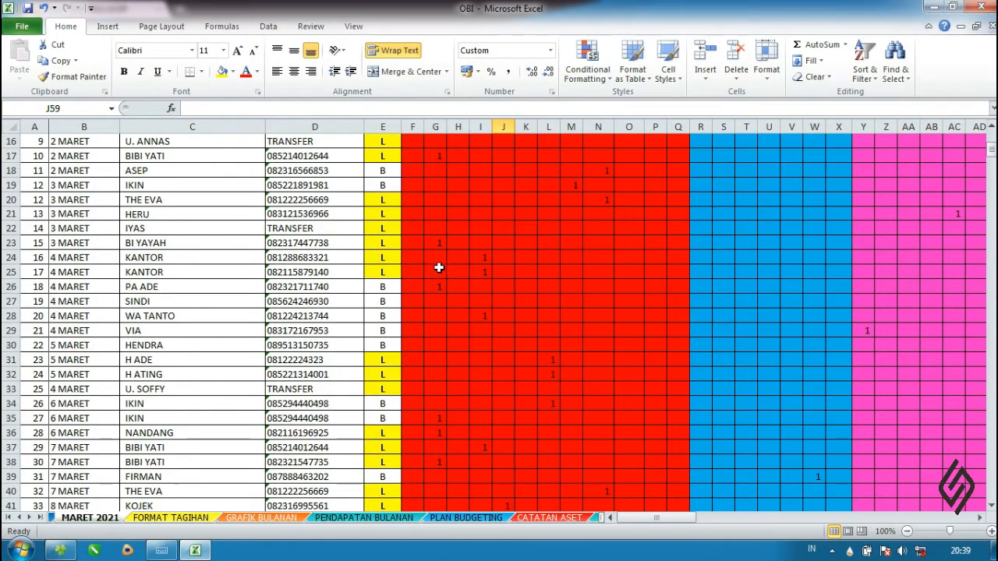
scroll(439, 267, up, 4)
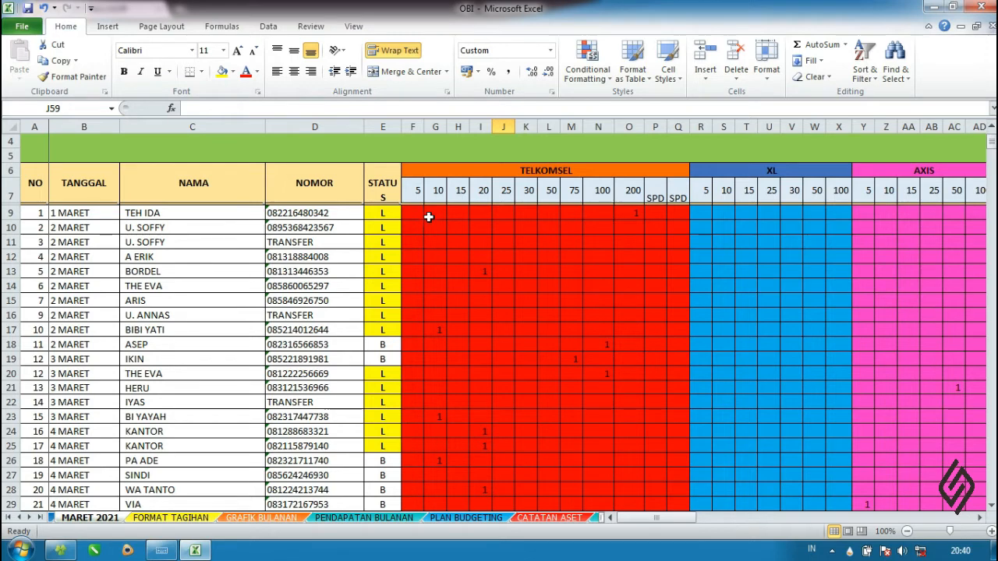
click(457, 227)
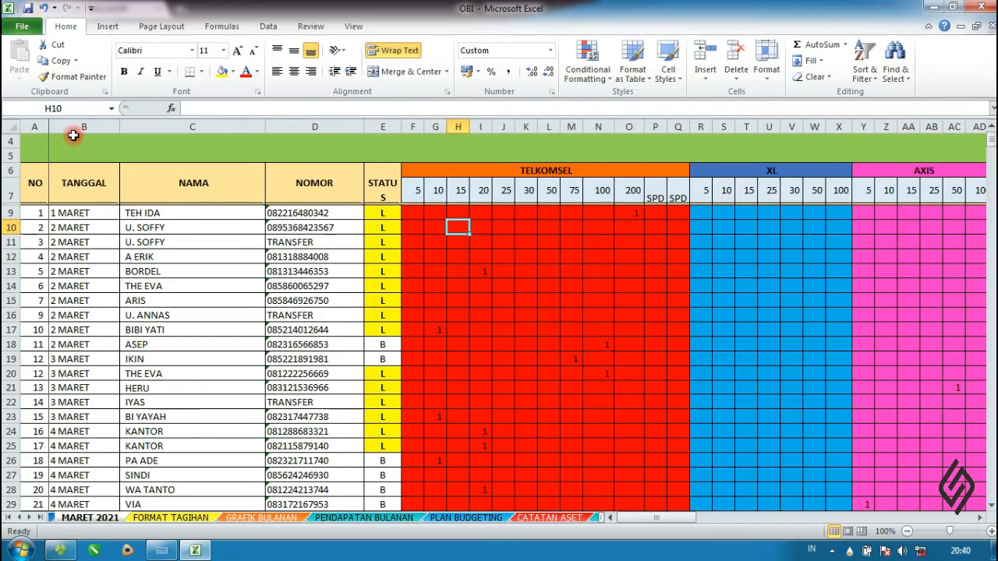
click(78, 167)
click(205, 173)
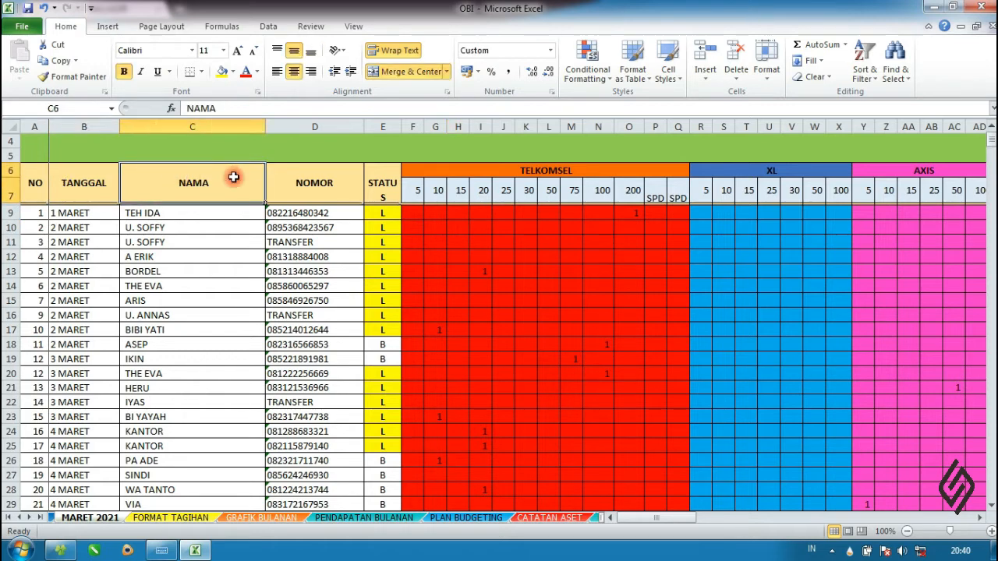
click(297, 179)
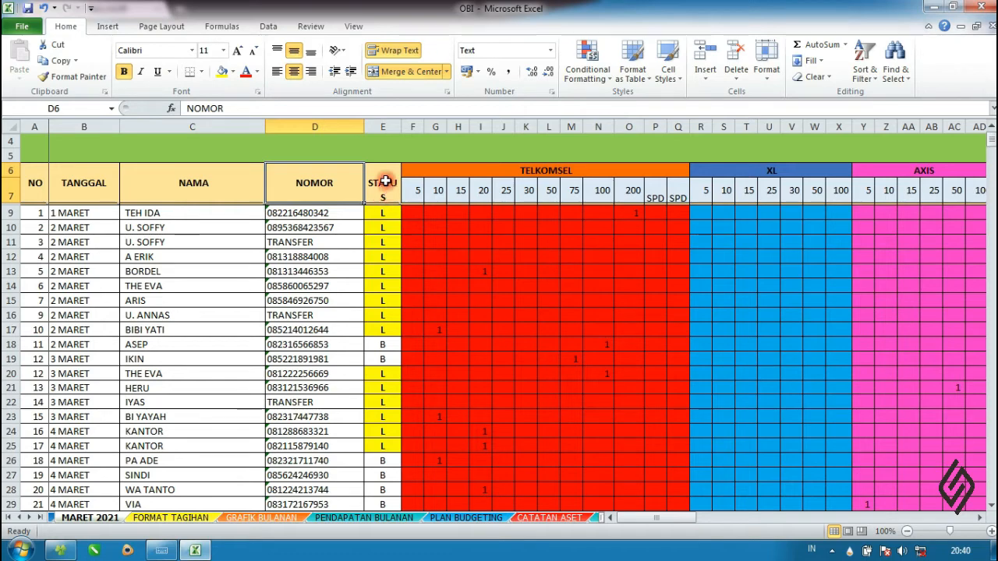
drag(521, 170, 535, 245)
click(548, 269)
Apply Freeze First Column to the MARET 2021 sheet.
click(413, 214)
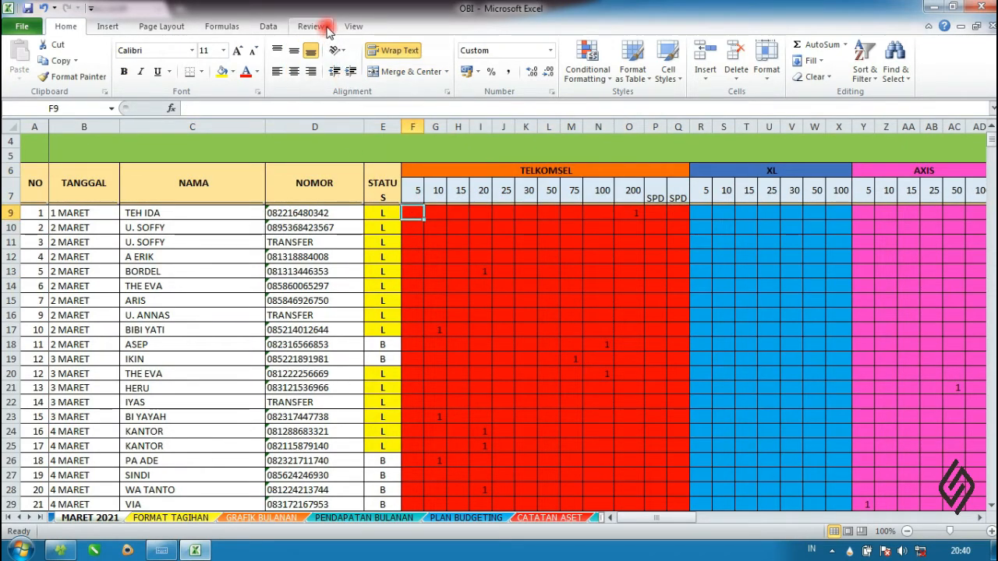
click(353, 26)
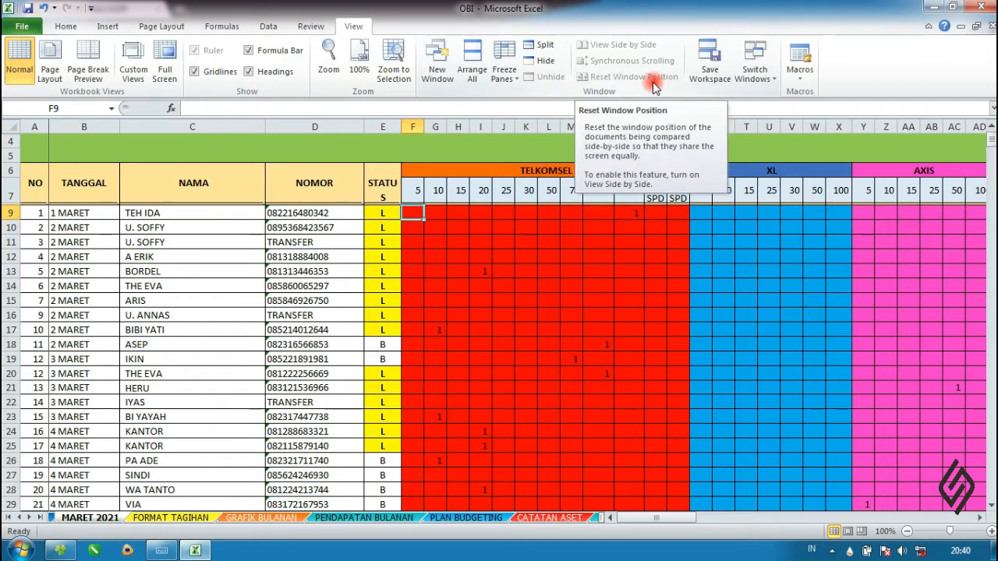
click(511, 82)
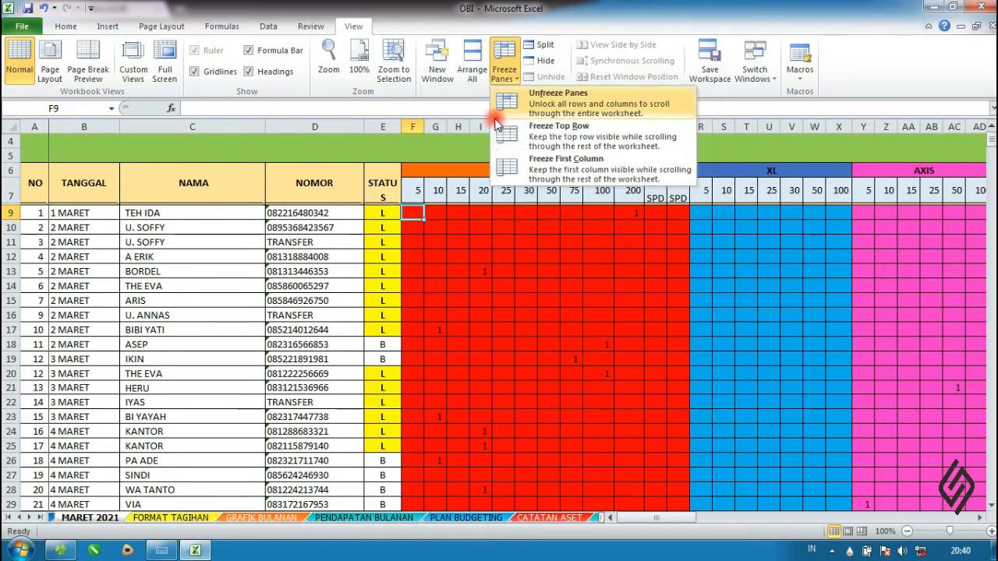
click(496, 168)
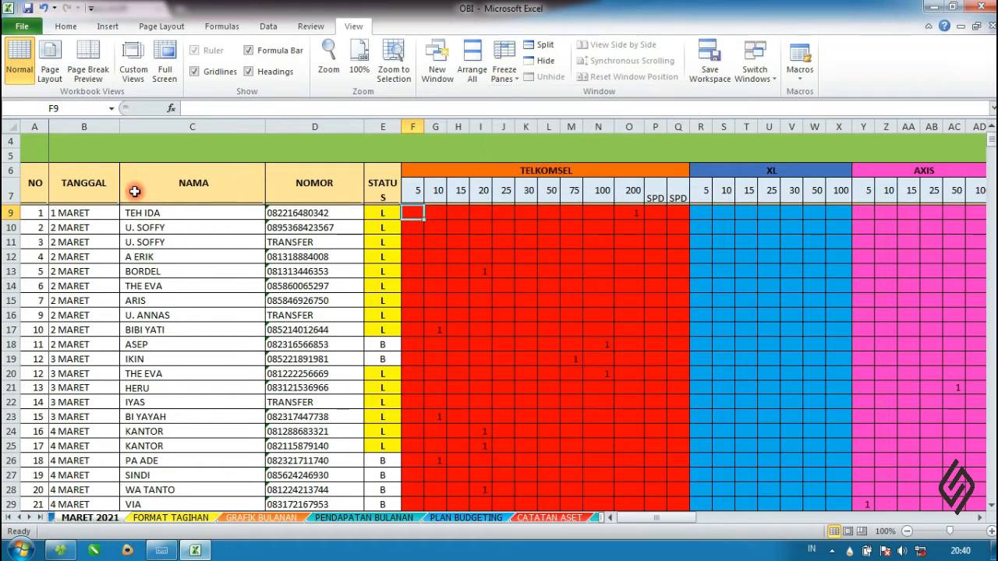
Select header row 7 and check how the headings behave while moving through the transaction list.
click(11, 187)
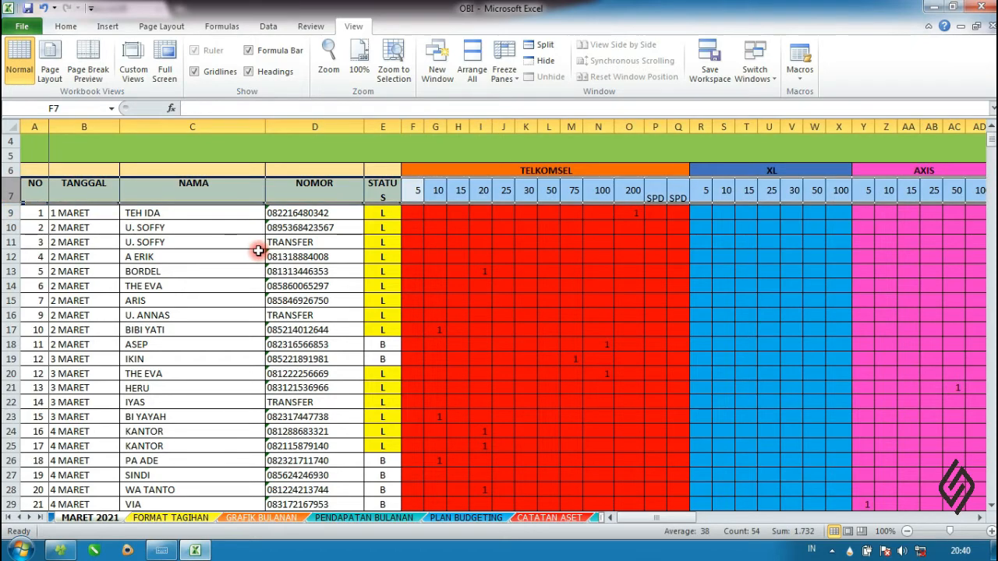
scroll(452, 325, down, 7)
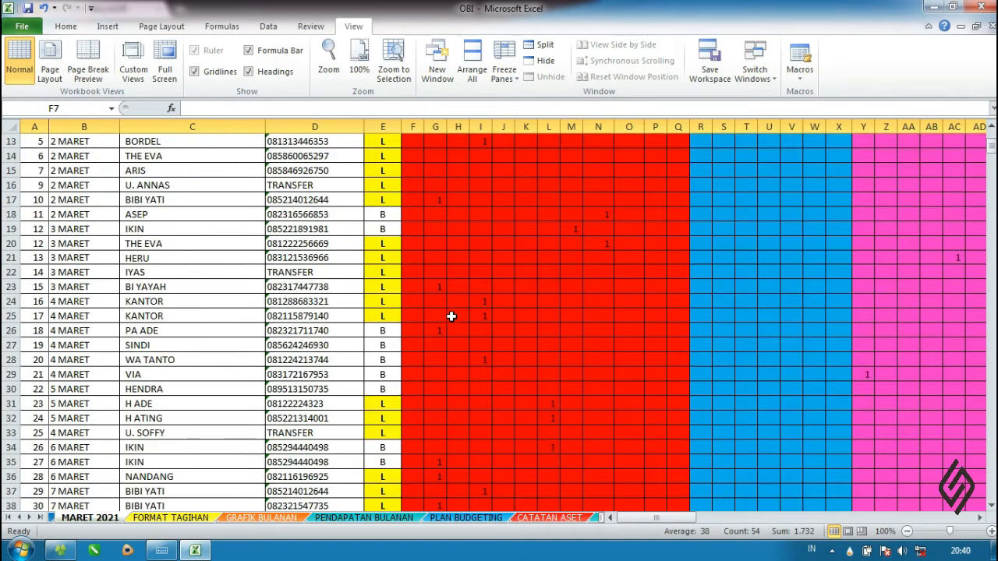
scroll(452, 316, down, 1)
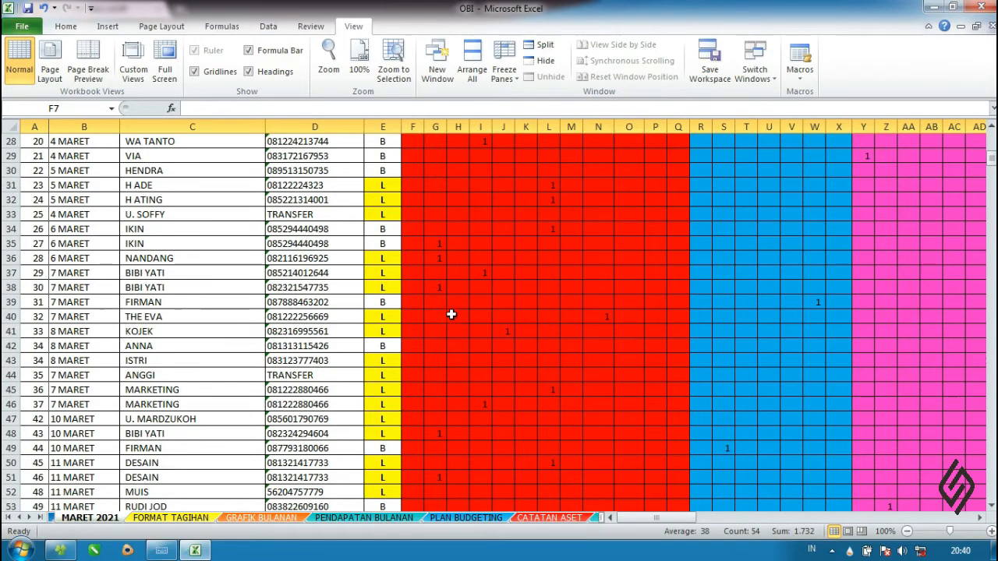
scroll(452, 314, down, 10)
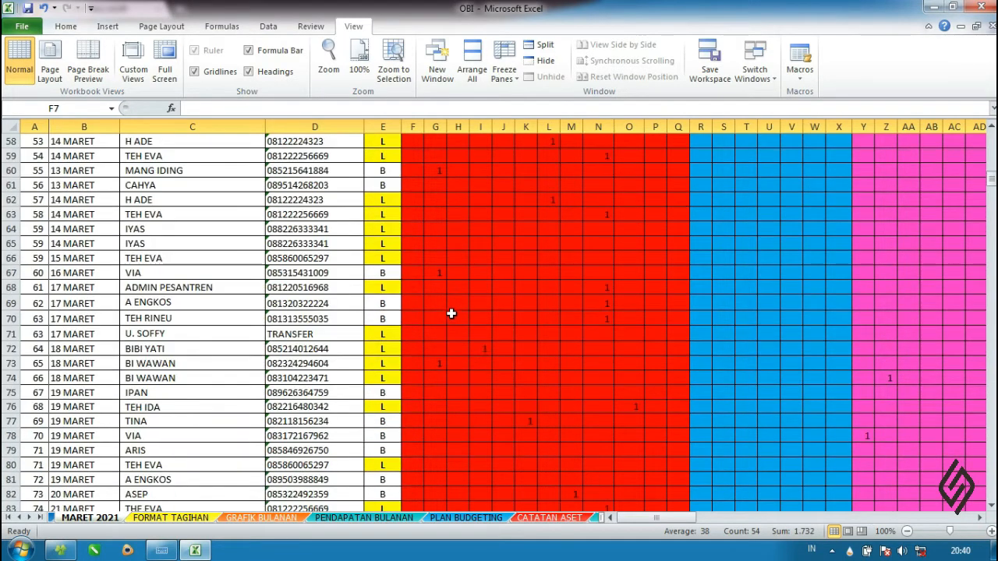
scroll(451, 314, up, 18)
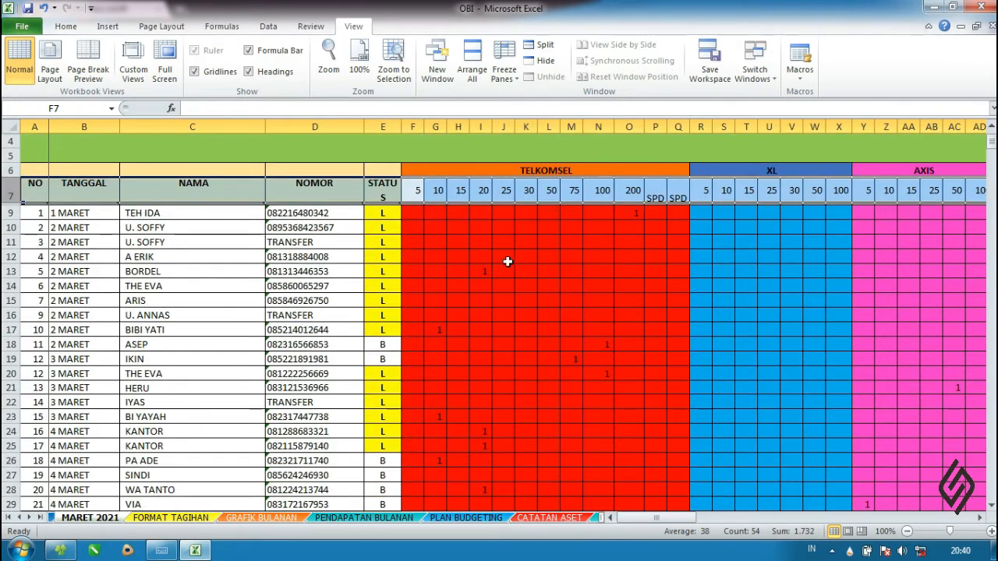
click(524, 256)
Unfreeze the panes of the MARET 2021 sheet to unlock all rows and columns.
click(412, 213)
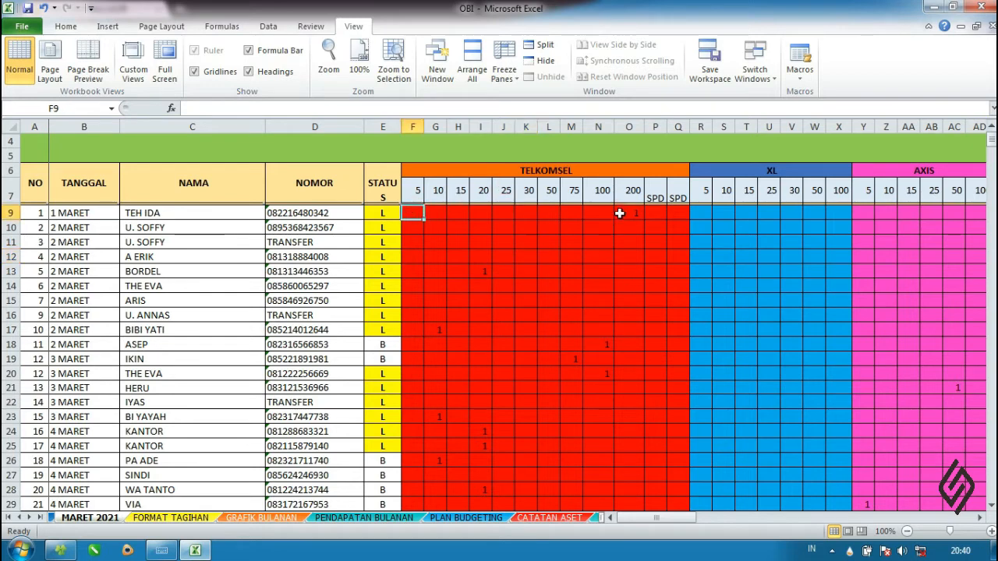
click(504, 66)
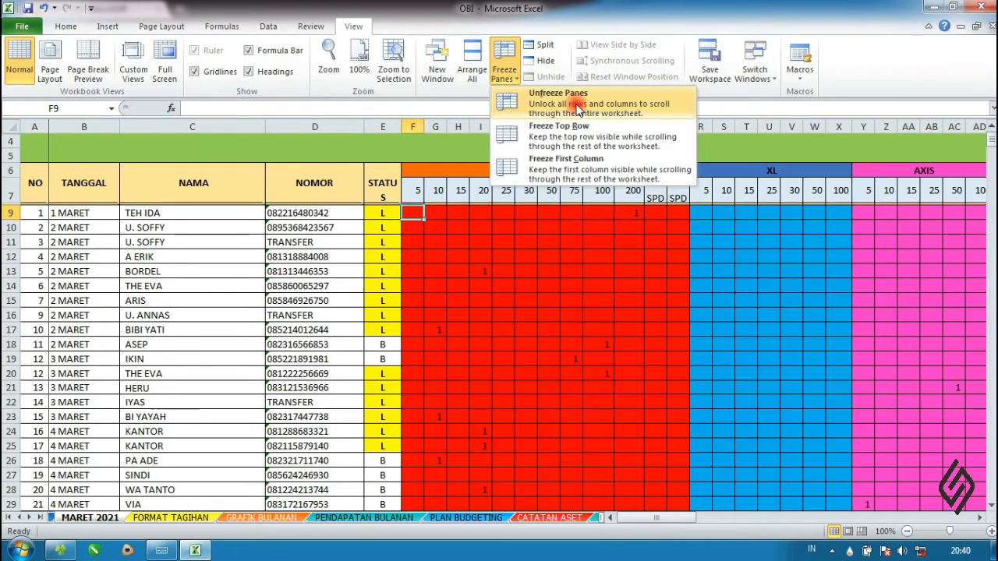
click(578, 108)
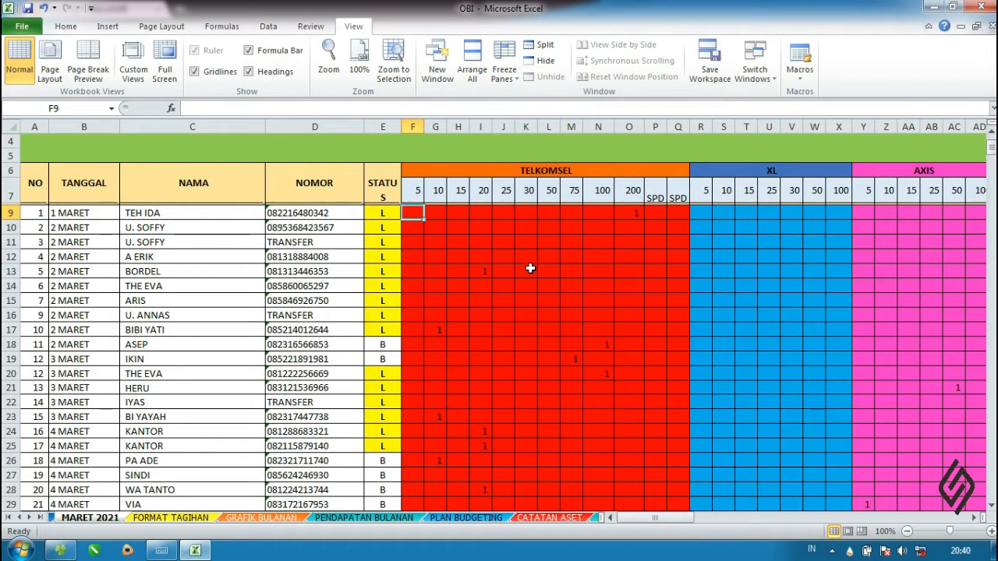
click(526, 269)
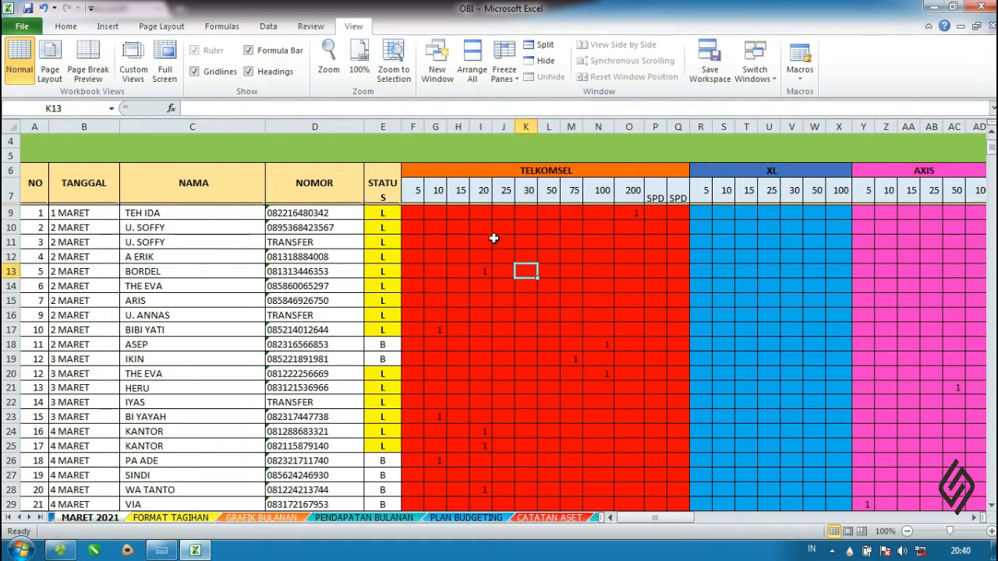
Freeze the panes of the MARET 2021 sheet at cell F9, keeping the headings and the NO to STATUS columns locked.
scroll(493, 238, down, 1)
scroll(493, 238, up, 1)
click(413, 212)
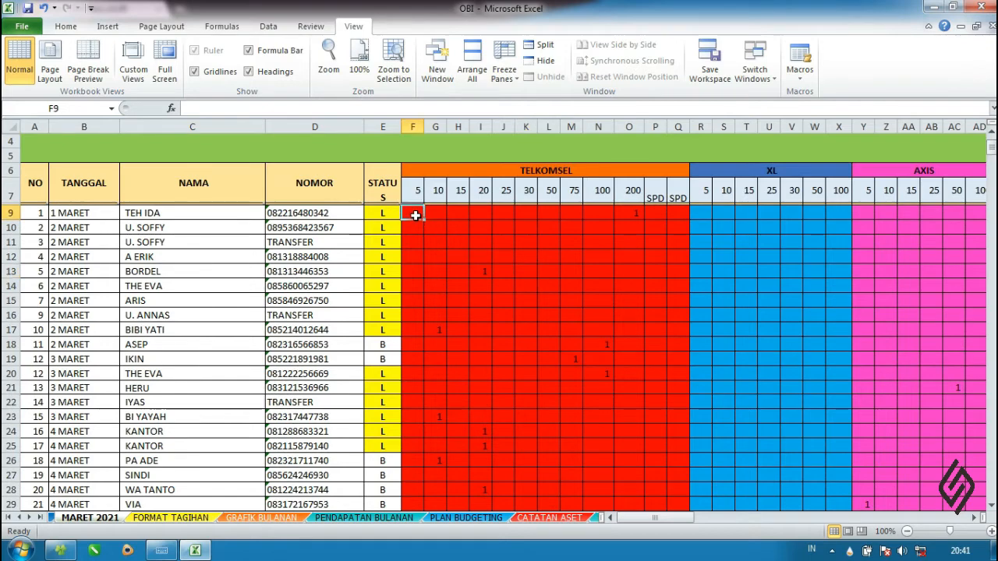
click(504, 66)
click(535, 105)
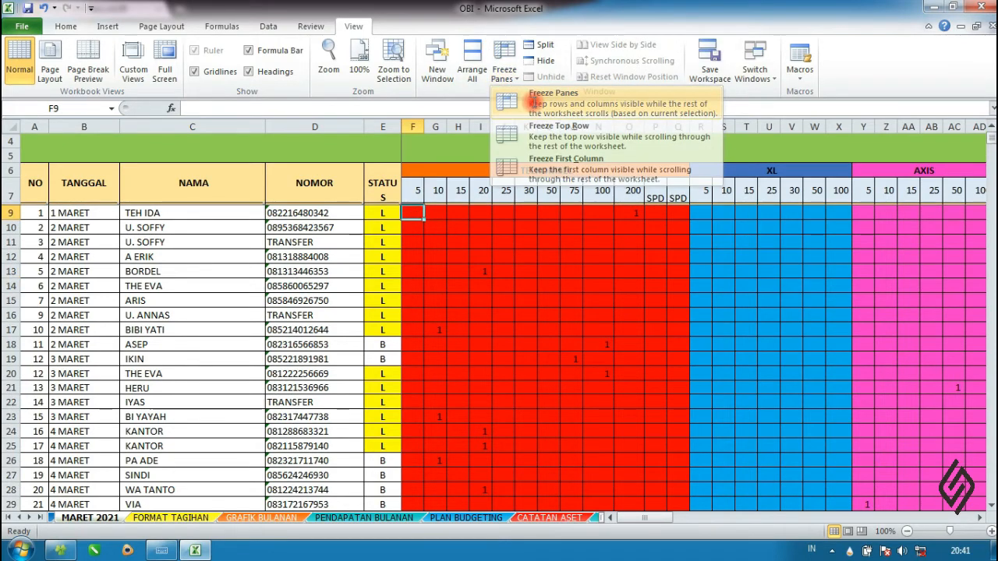
click(507, 78)
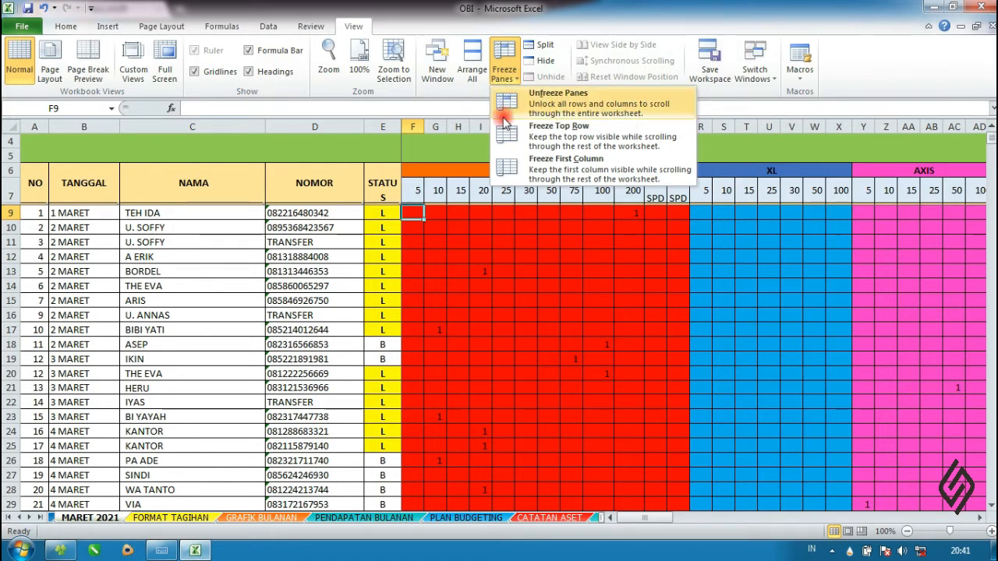
click(537, 305)
Examine how the frozen headings behave while moving through the MARET 2021 transaction list and its provider columns.
scroll(444, 243, down, 2)
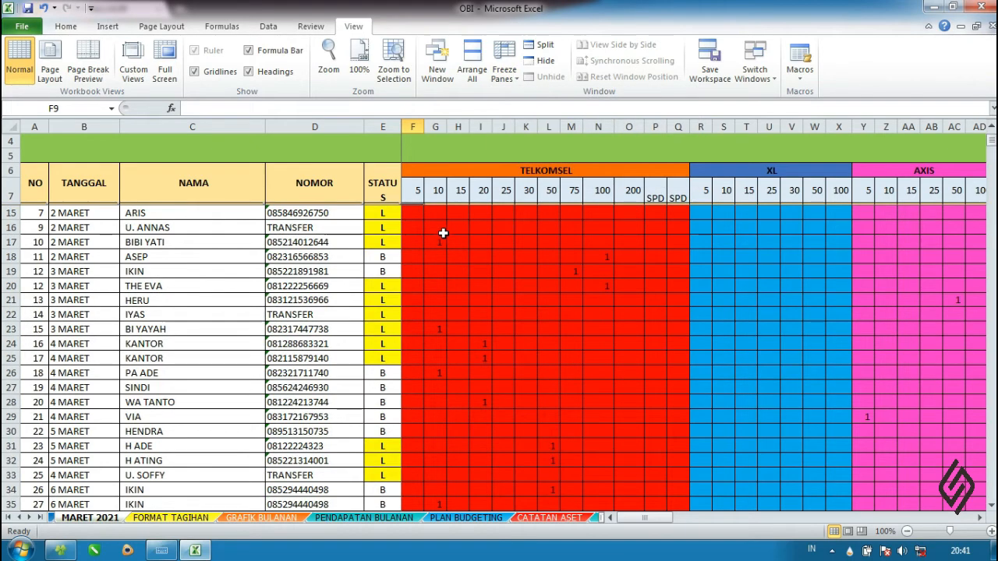
scroll(443, 233, down, 2)
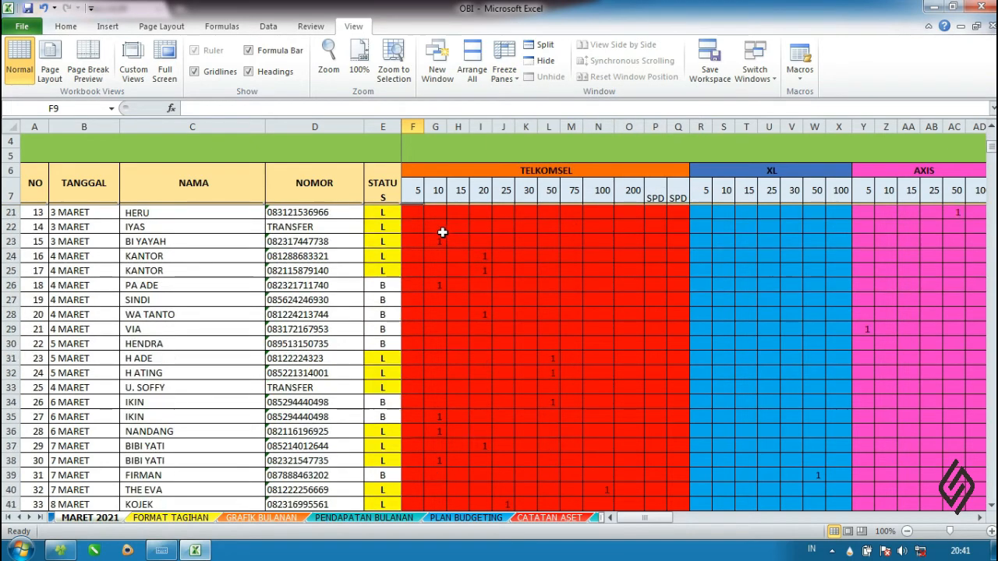
scroll(441, 234, up, 3)
scroll(440, 234, down, 12)
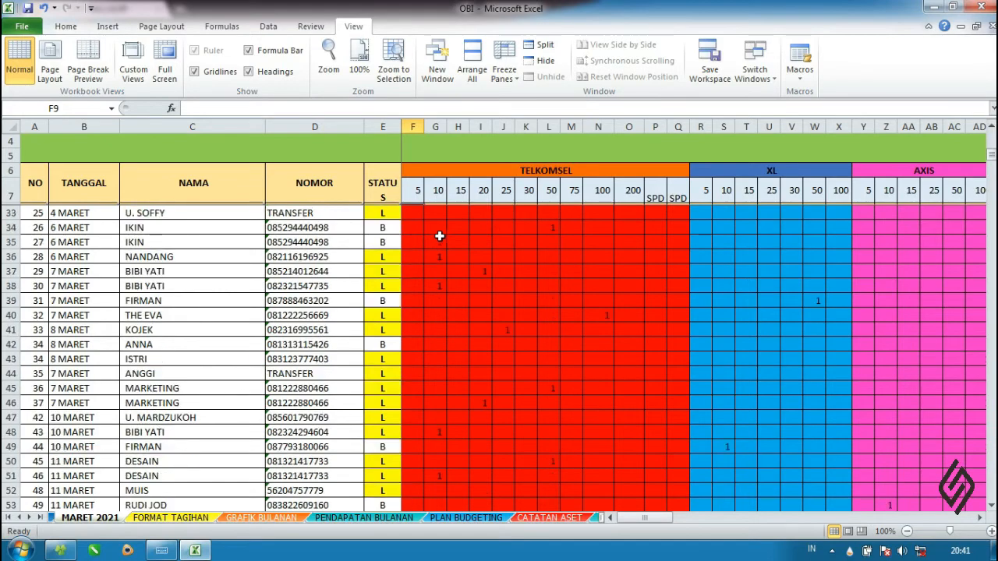
scroll(439, 285, up, 13)
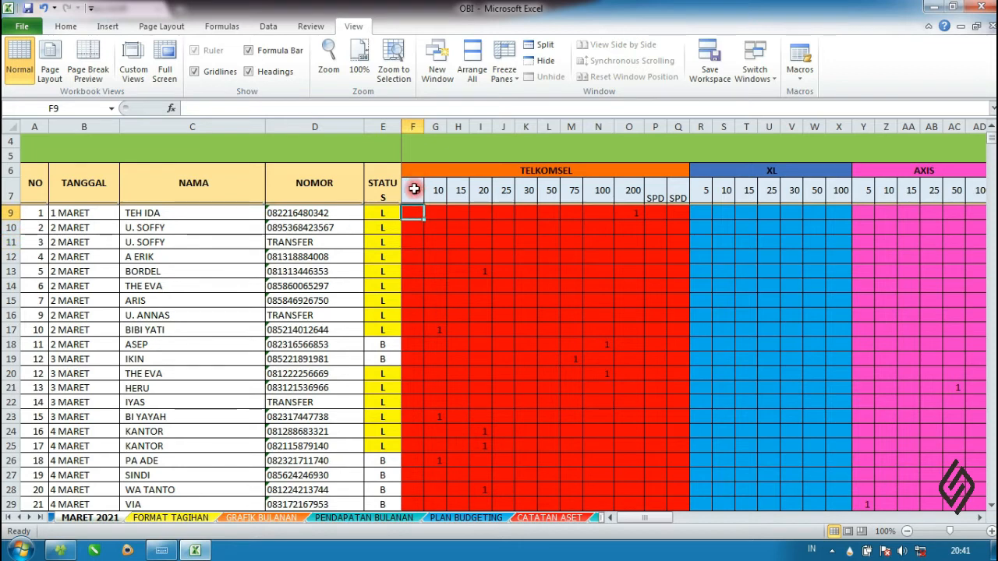
click(510, 80)
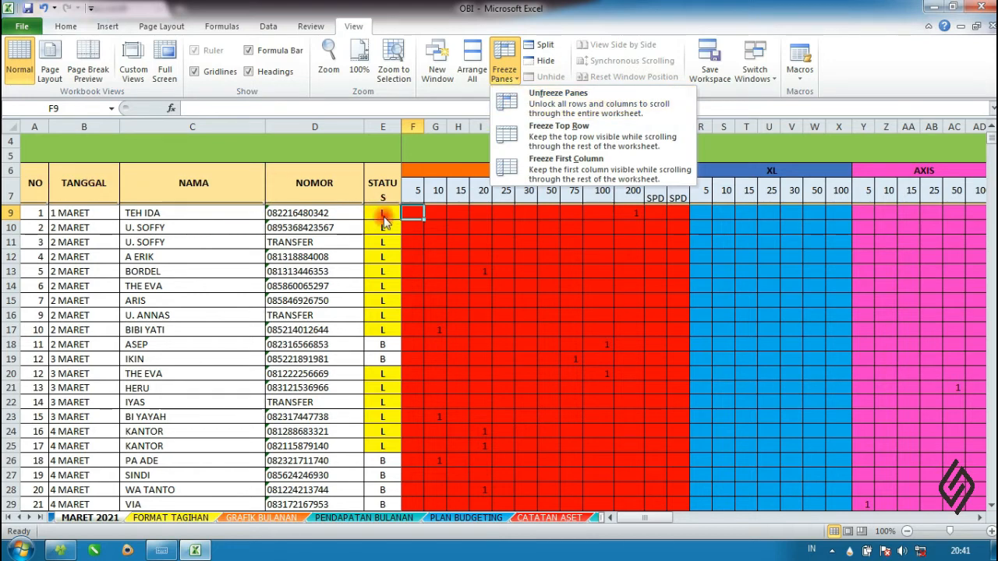
click(530, 288)
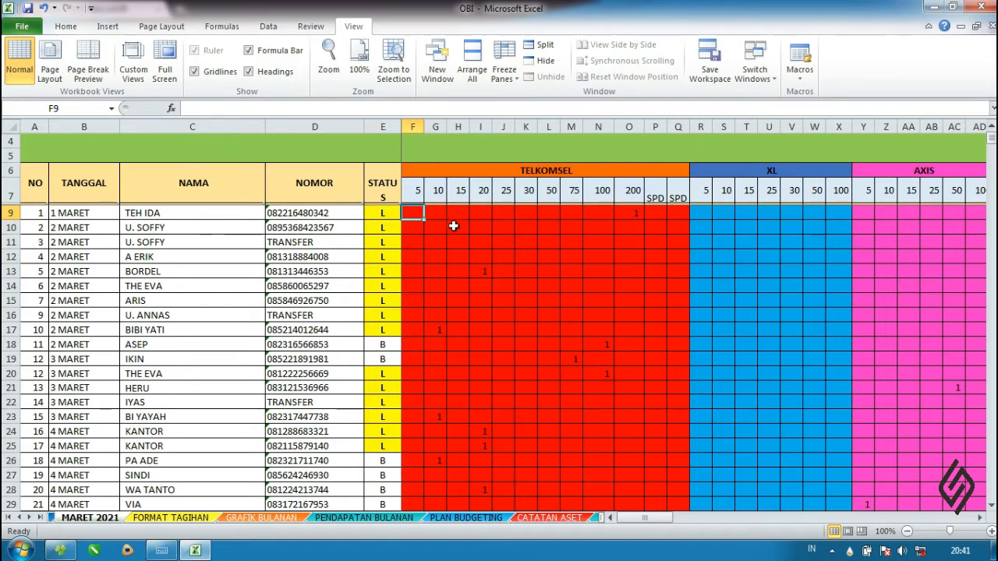
scroll(453, 226, down, 20)
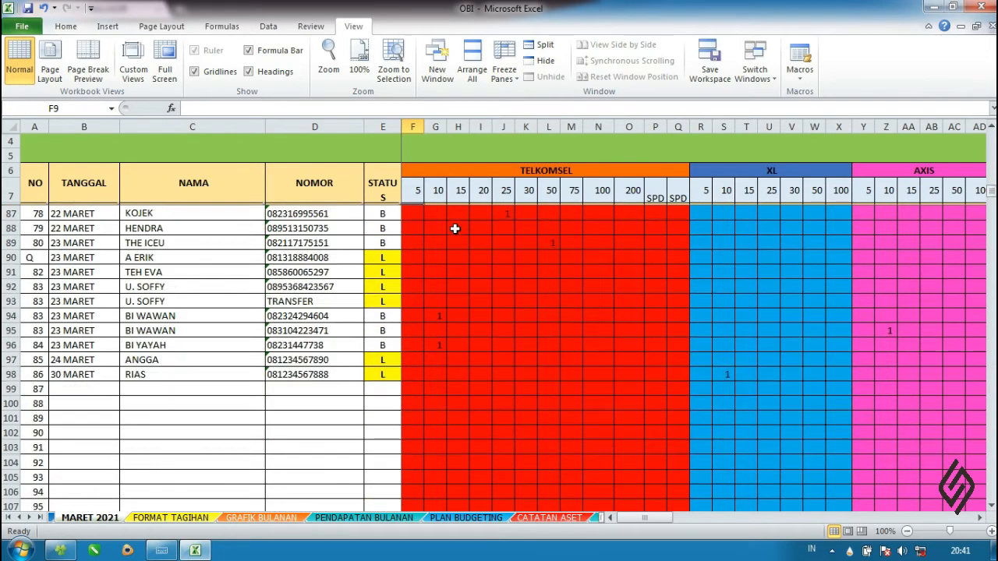
scroll(454, 228, up, 20)
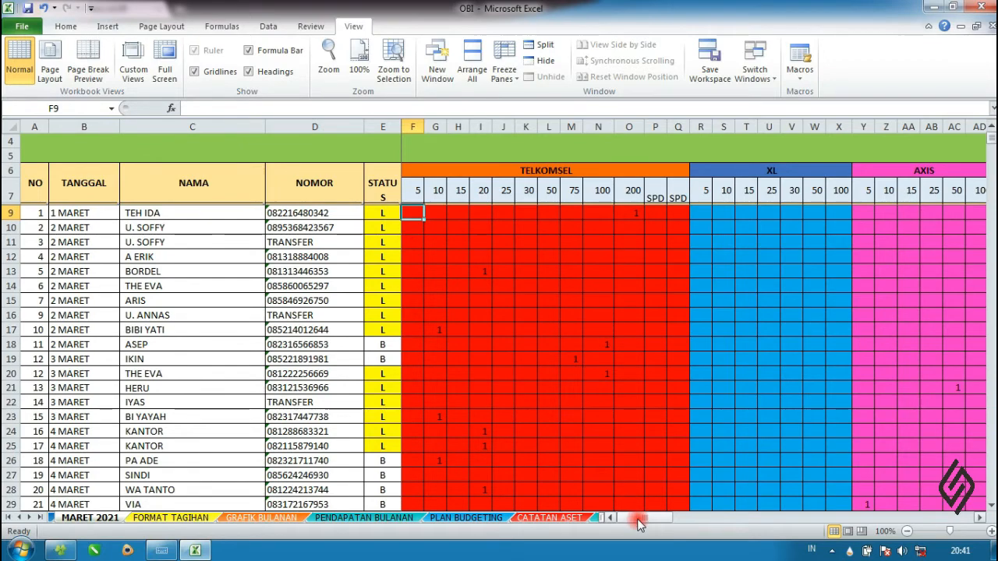
drag(639, 518, 475, 486)
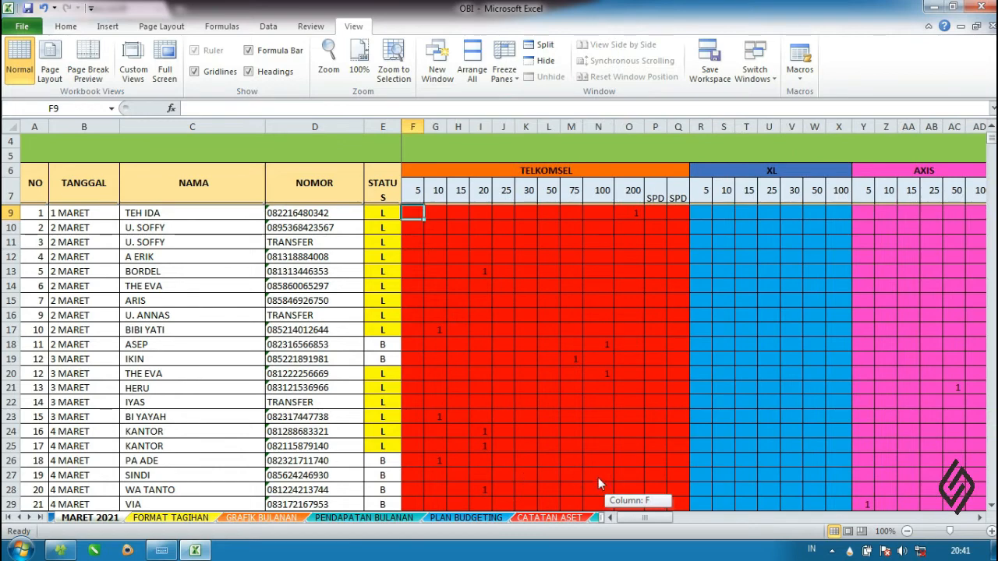
drag(598, 477, 458, 385)
click(480, 373)
Find the 30 MARET transaction at the end of the list and select its whole row 98.
click(295, 330)
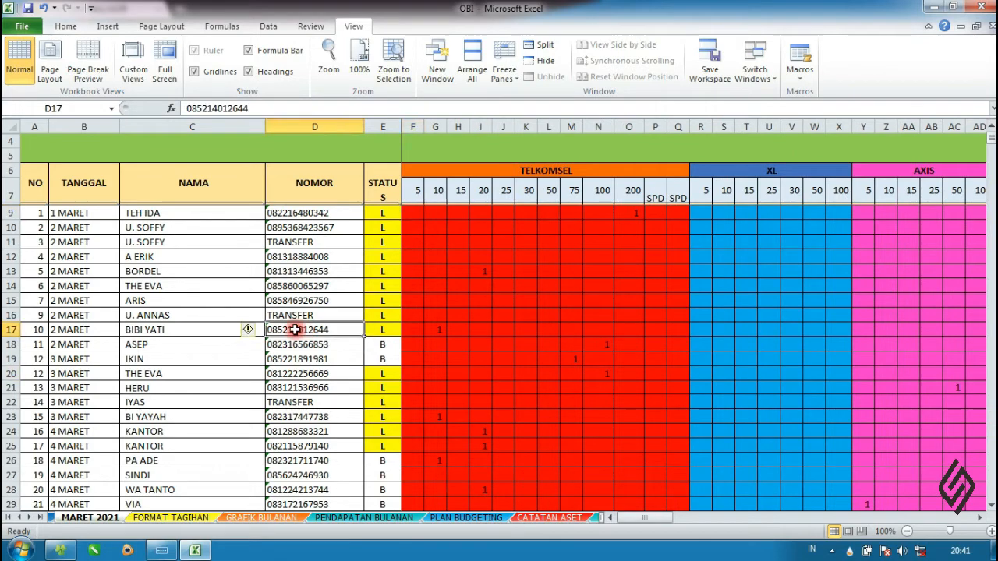
scroll(371, 346, down, 15)
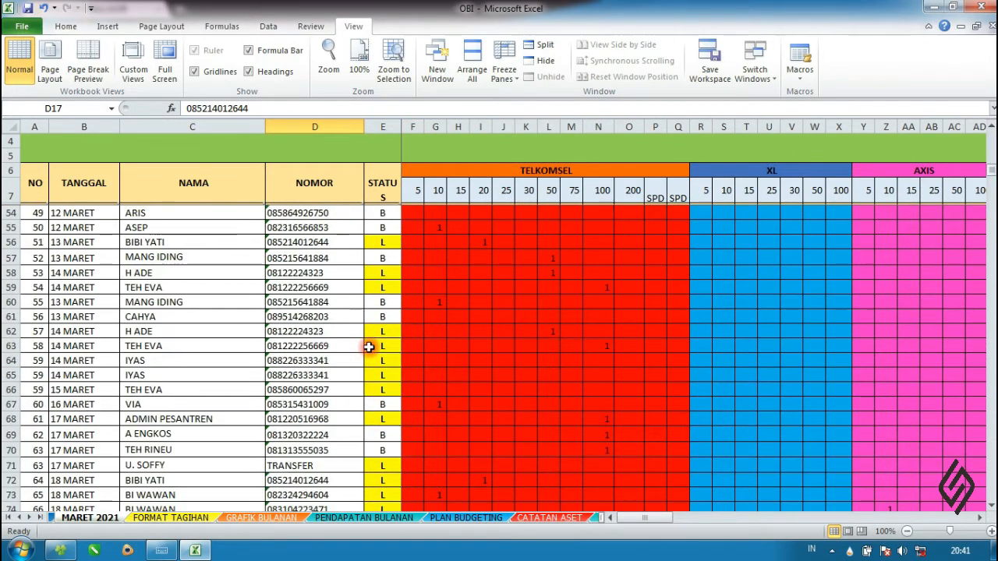
scroll(369, 346, down, 12)
scroll(369, 346, down, 1)
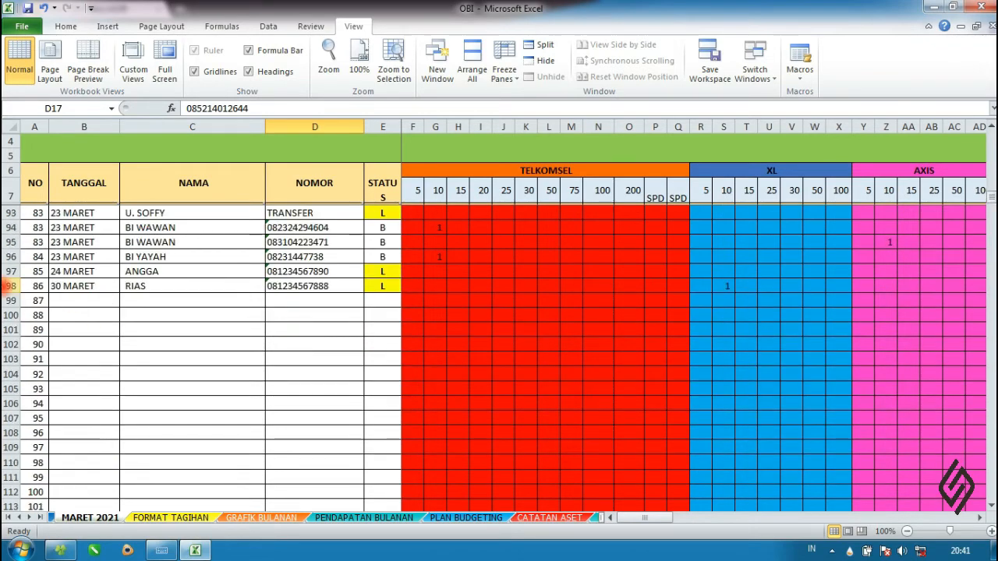
click(9, 286)
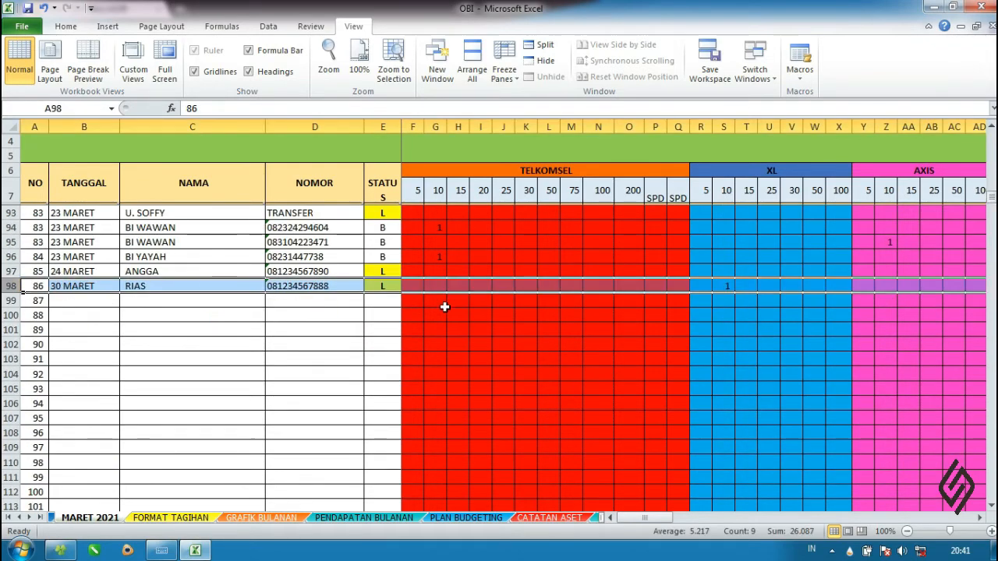
scroll(601, 320, down, 1)
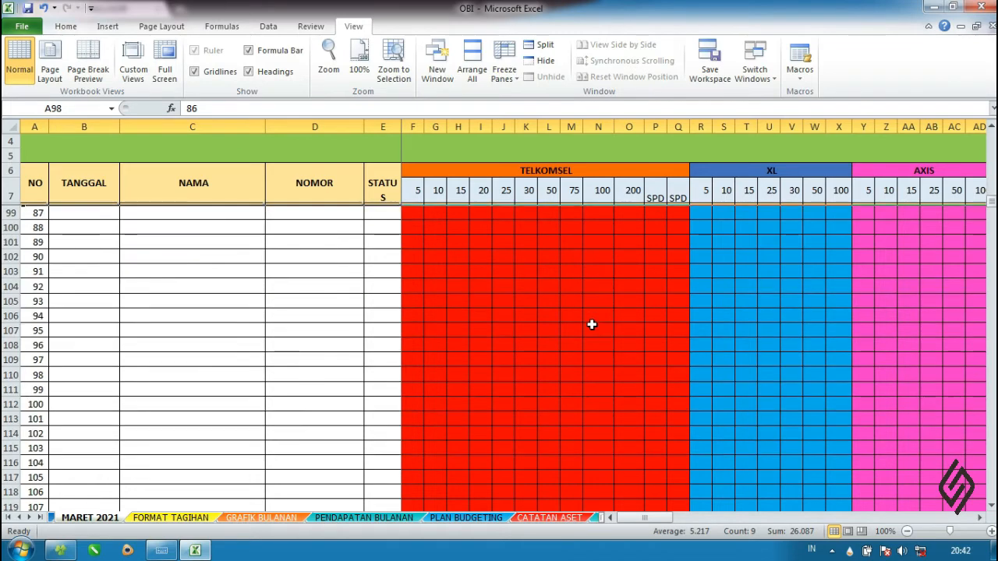
Clear the XL 10 cell of the 30 MARET transaction, S98, and re-enter 1 beneath the frozen heading.
click(722, 297)
click(724, 195)
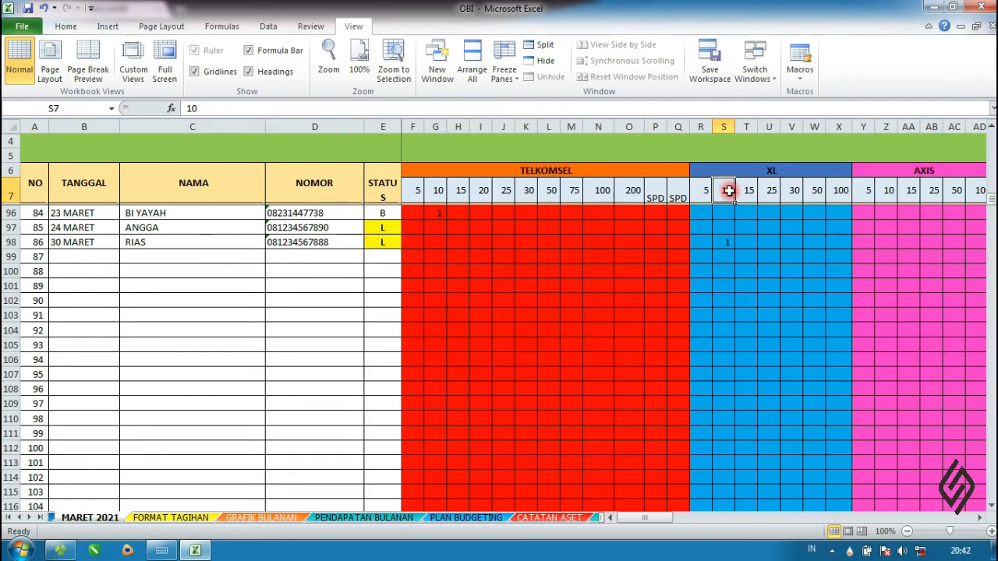
scroll(728, 207, down, 1)
scroll(728, 208, up, 1)
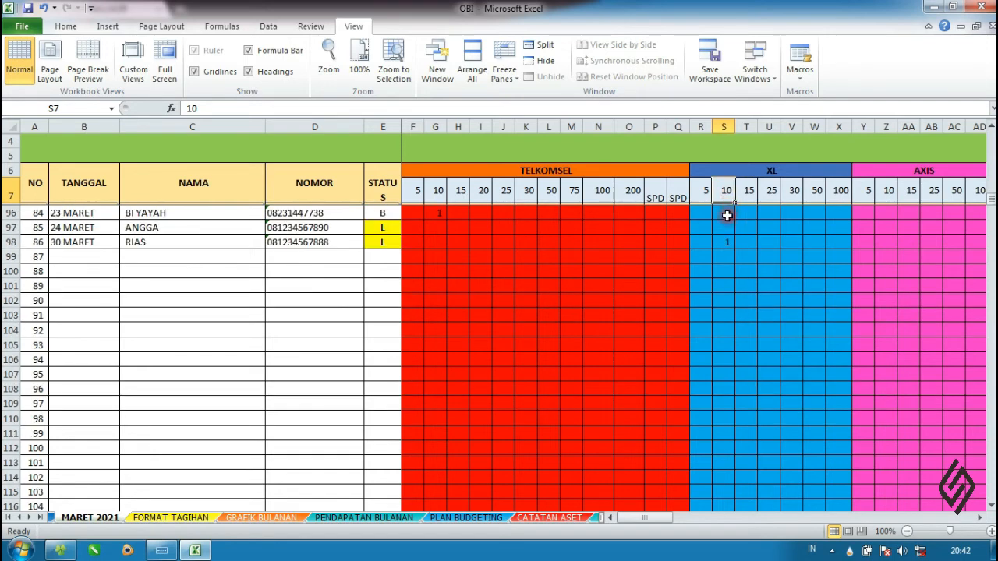
click(740, 273)
click(726, 245)
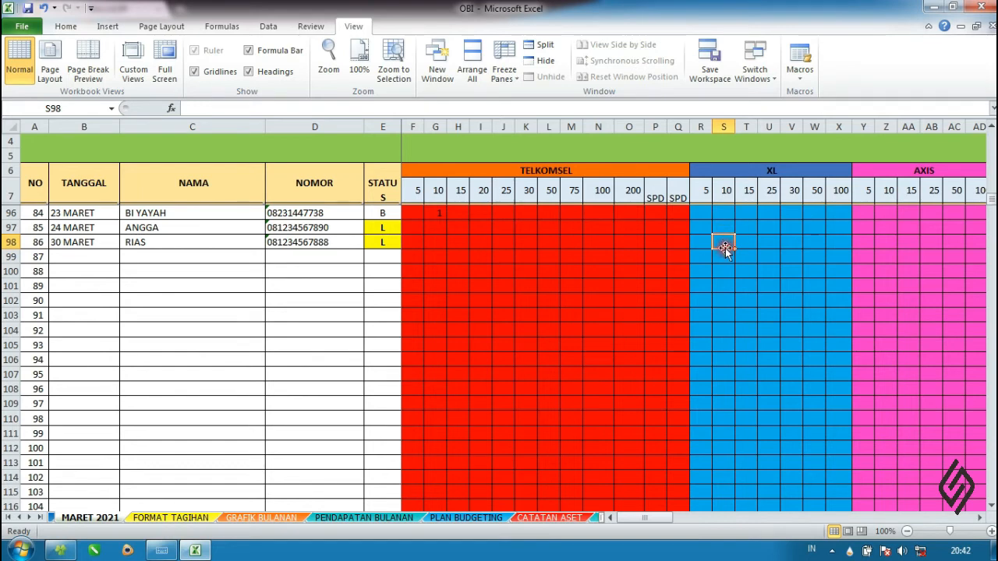
text(1)
click(715, 307)
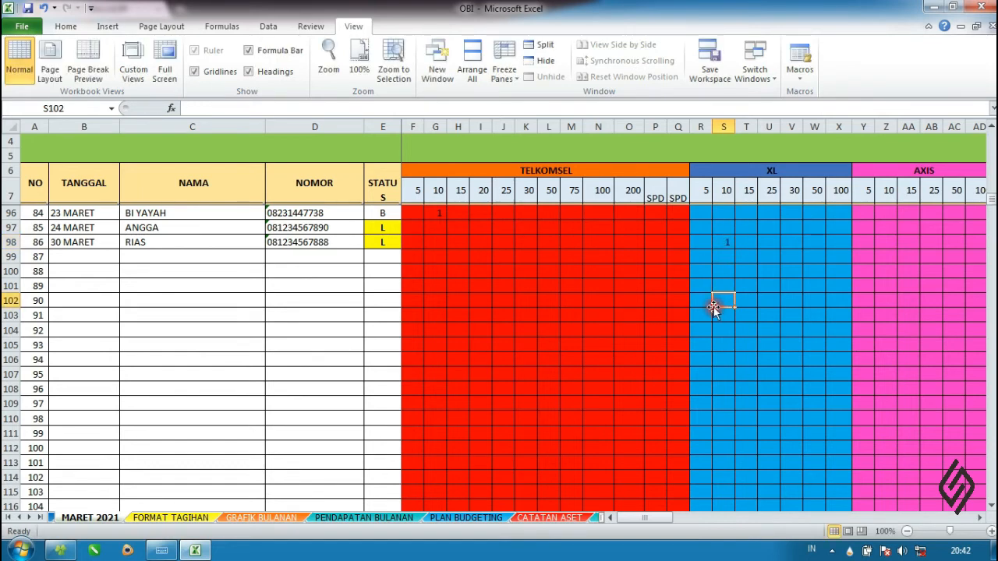
Examine the SMARTFREN, PLN and HARGA columns, checking the price of the 17 MARET TRANSFER entry in row 71.
click(647, 507)
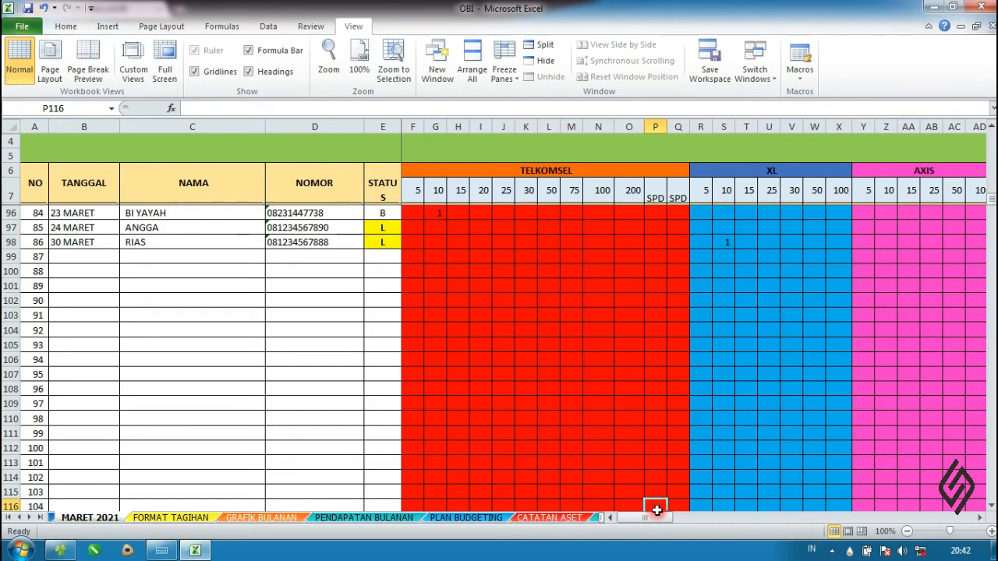
drag(649, 518, 833, 519)
scroll(784, 401, up, 14)
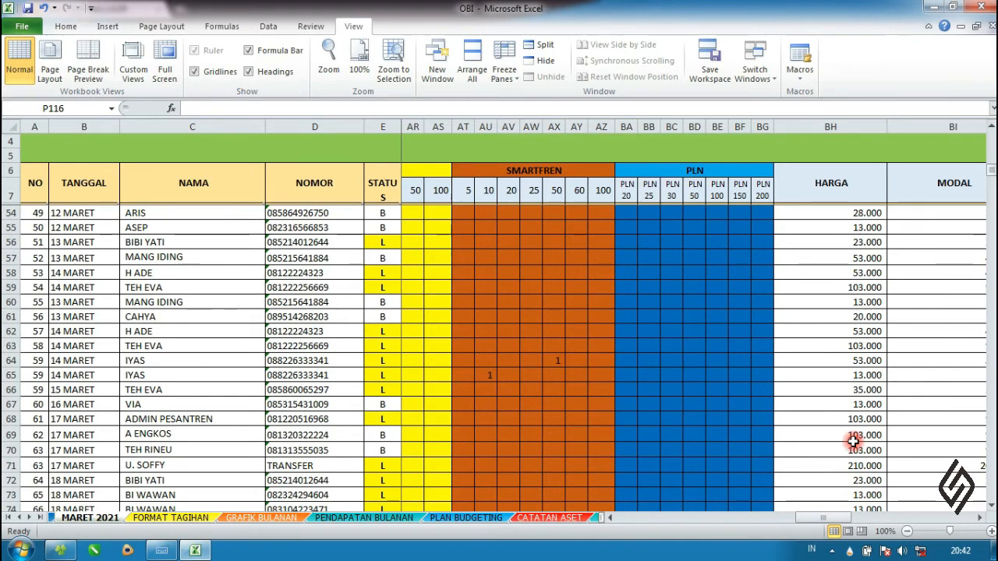
click(856, 466)
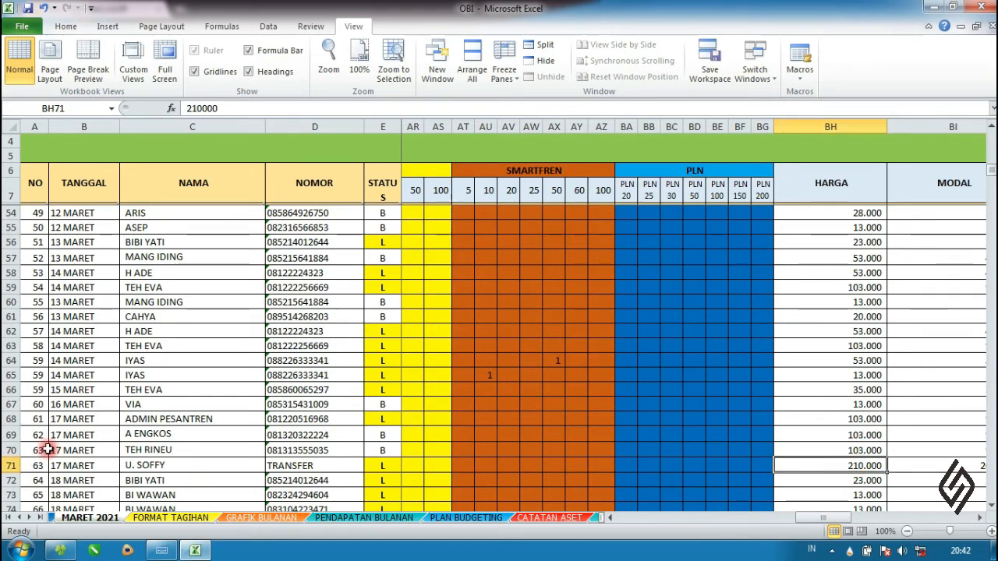
click(11, 465)
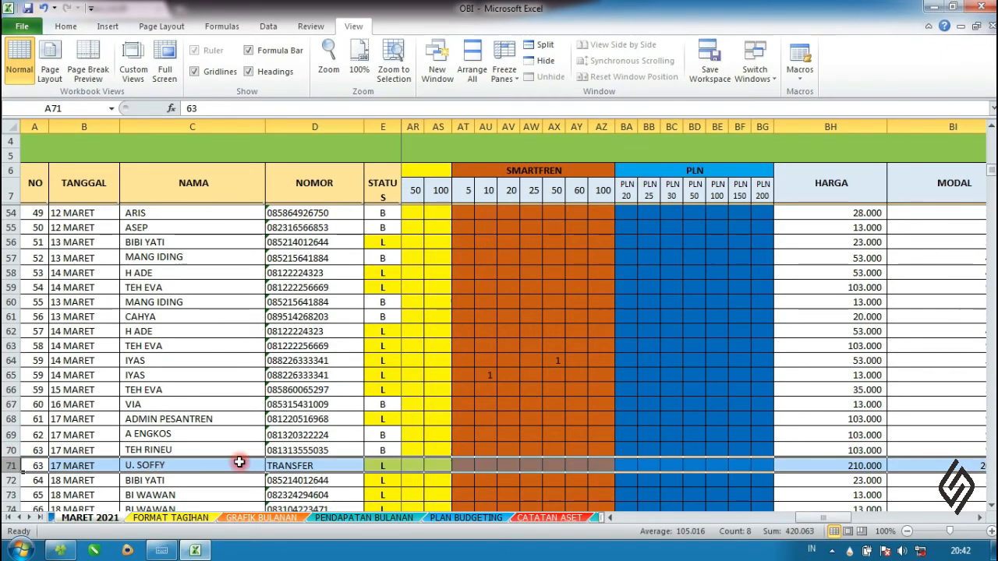
scroll(312, 449, up, 1)
click(659, 377)
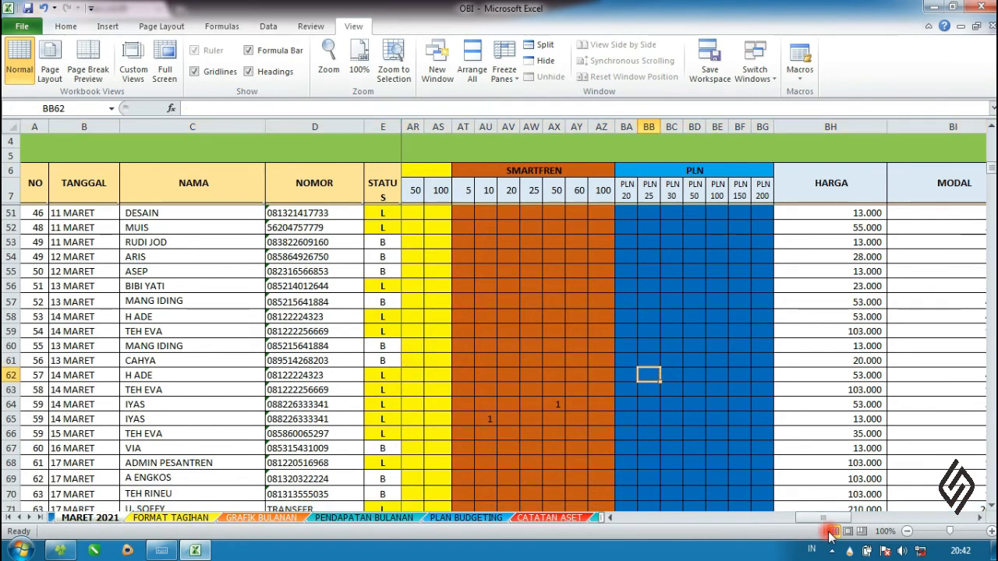
drag(822, 517, 504, 491)
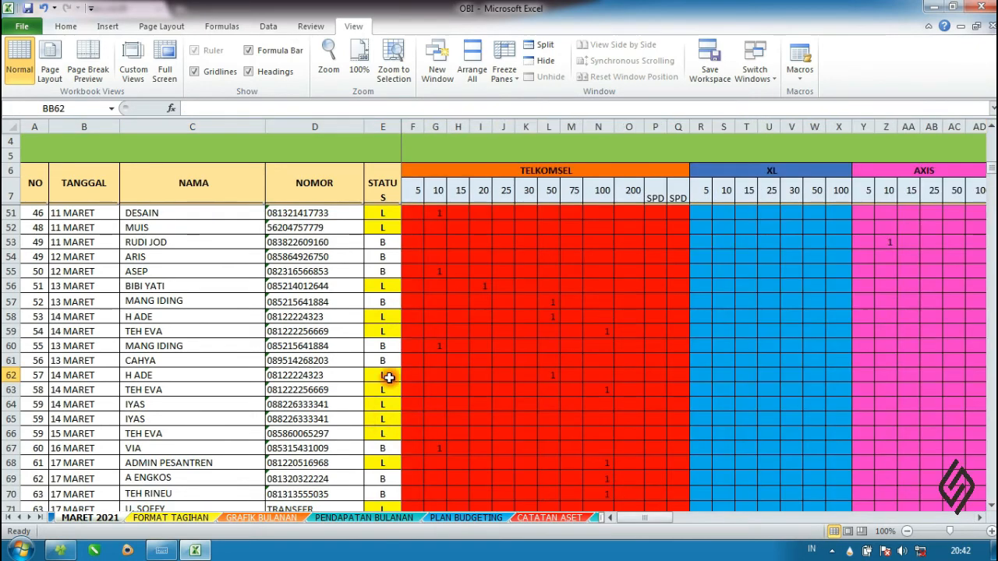
scroll(534, 344, up, 14)
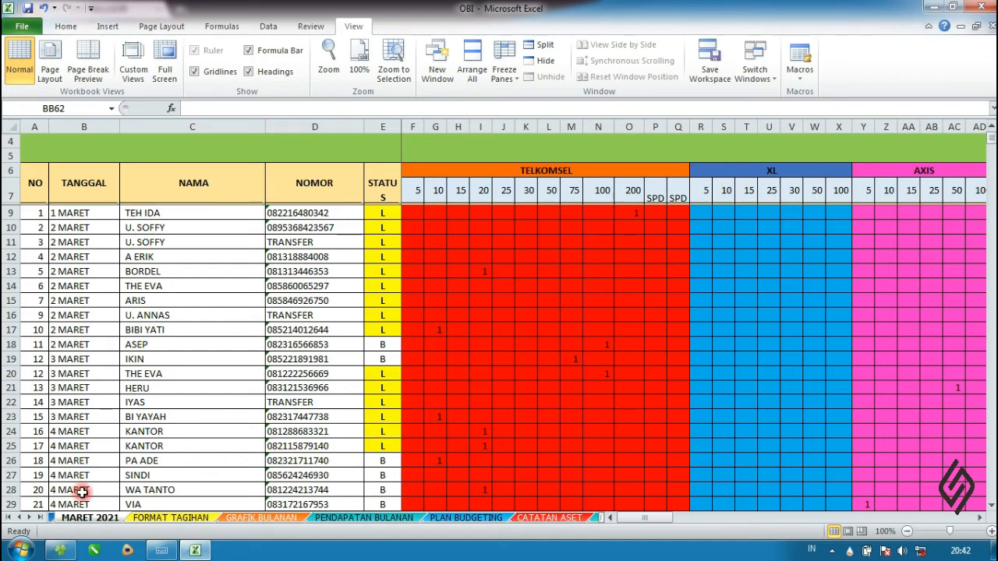
Open the JANUARI 2021 sheet and set its STATUS filter to select all values.
click(50, 521)
click(49, 521)
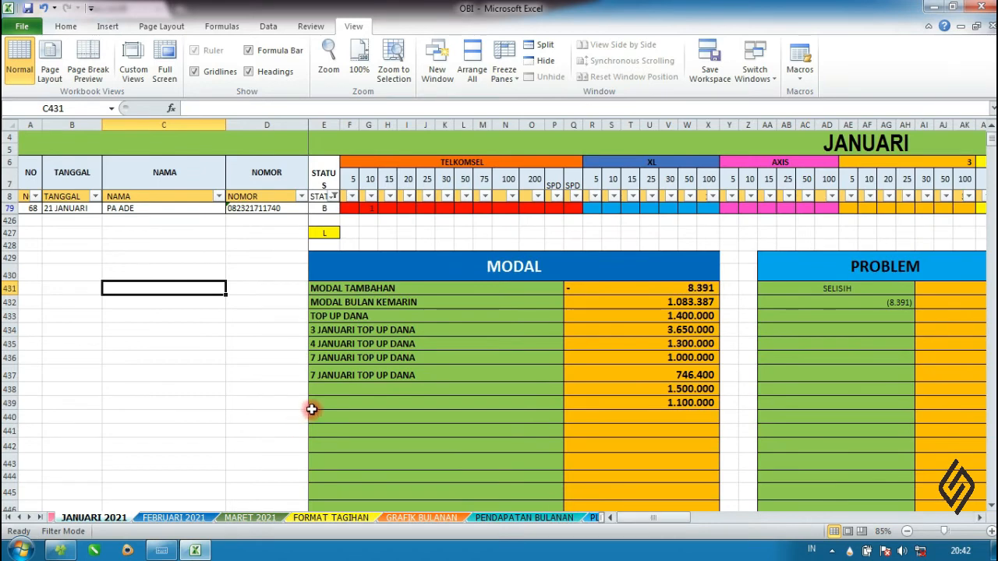
click(249, 375)
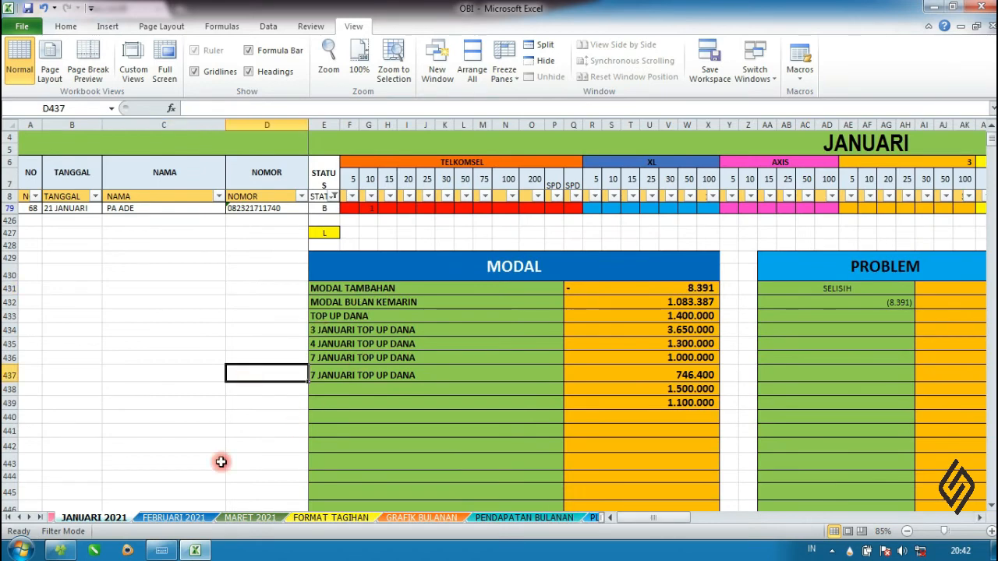
click(333, 195)
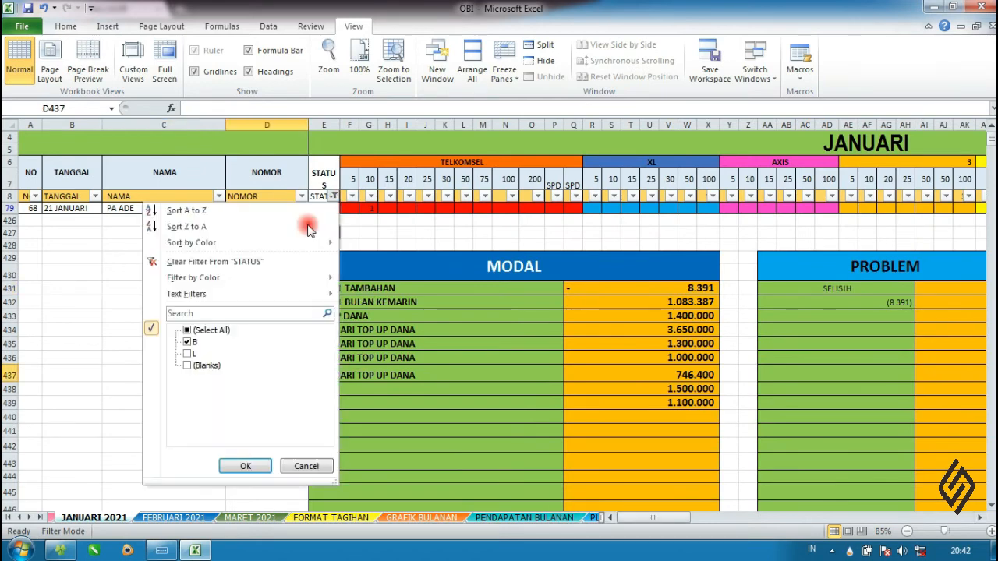
click(194, 330)
click(245, 466)
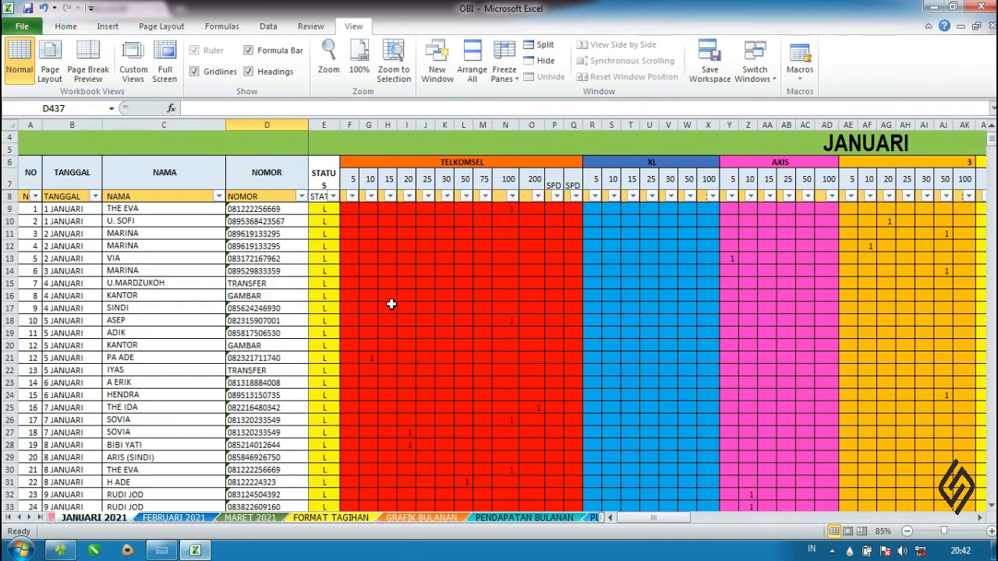
Review the JANUARI 2021 transactions under their frozen headings and return to the MARET 2021 sheet.
scroll(391, 304, down, 4)
scroll(391, 304, down, 4)
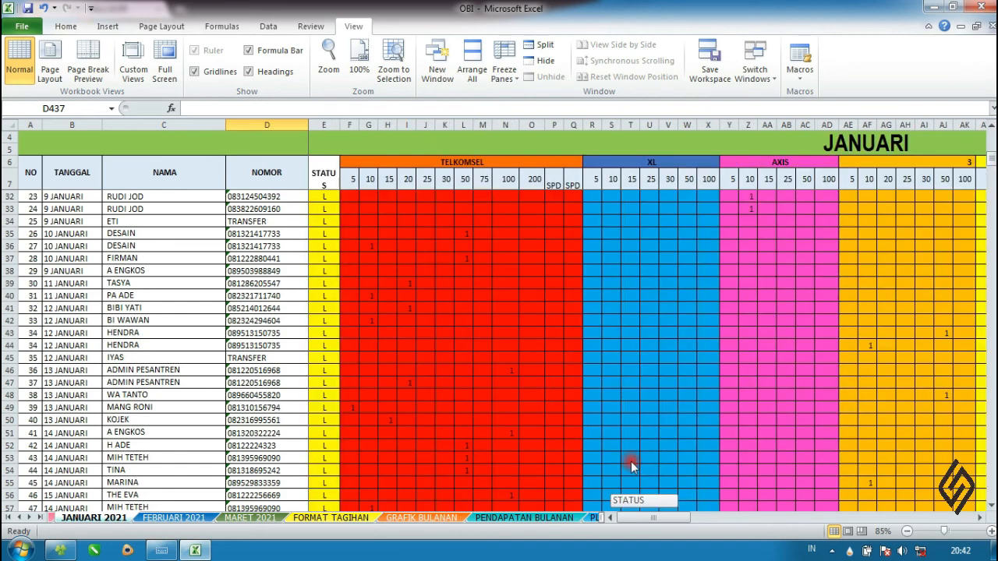
click(267, 508)
click(249, 518)
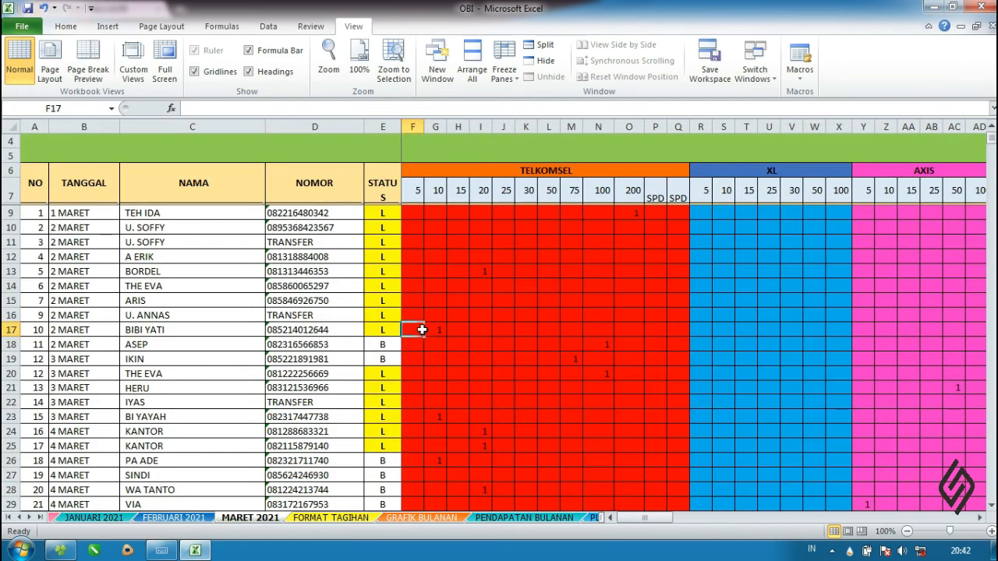